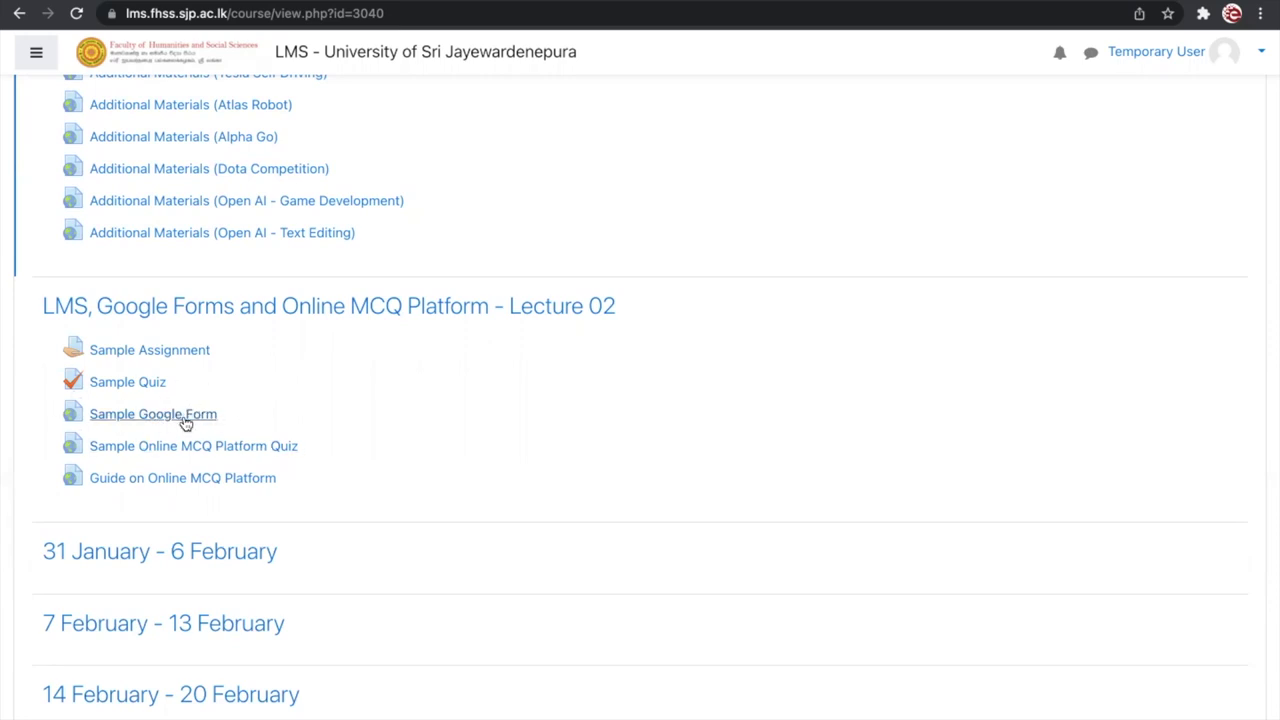
click(185, 420)
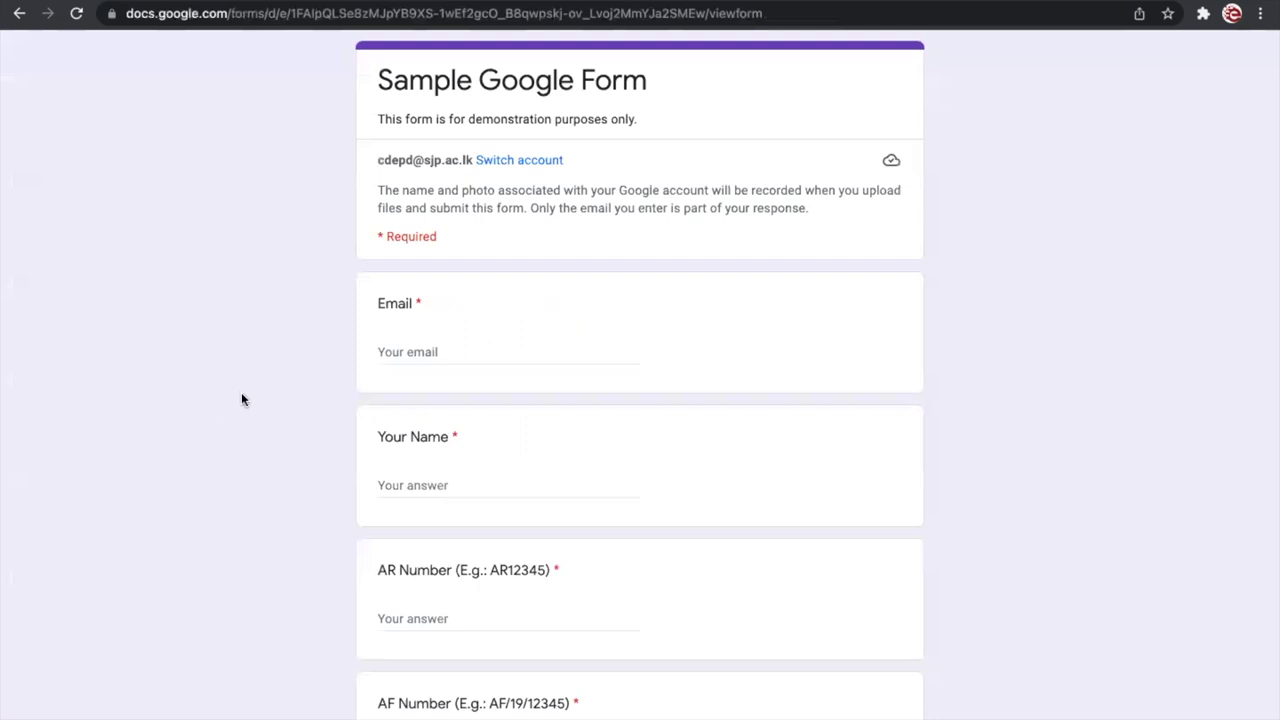
click(19, 13)
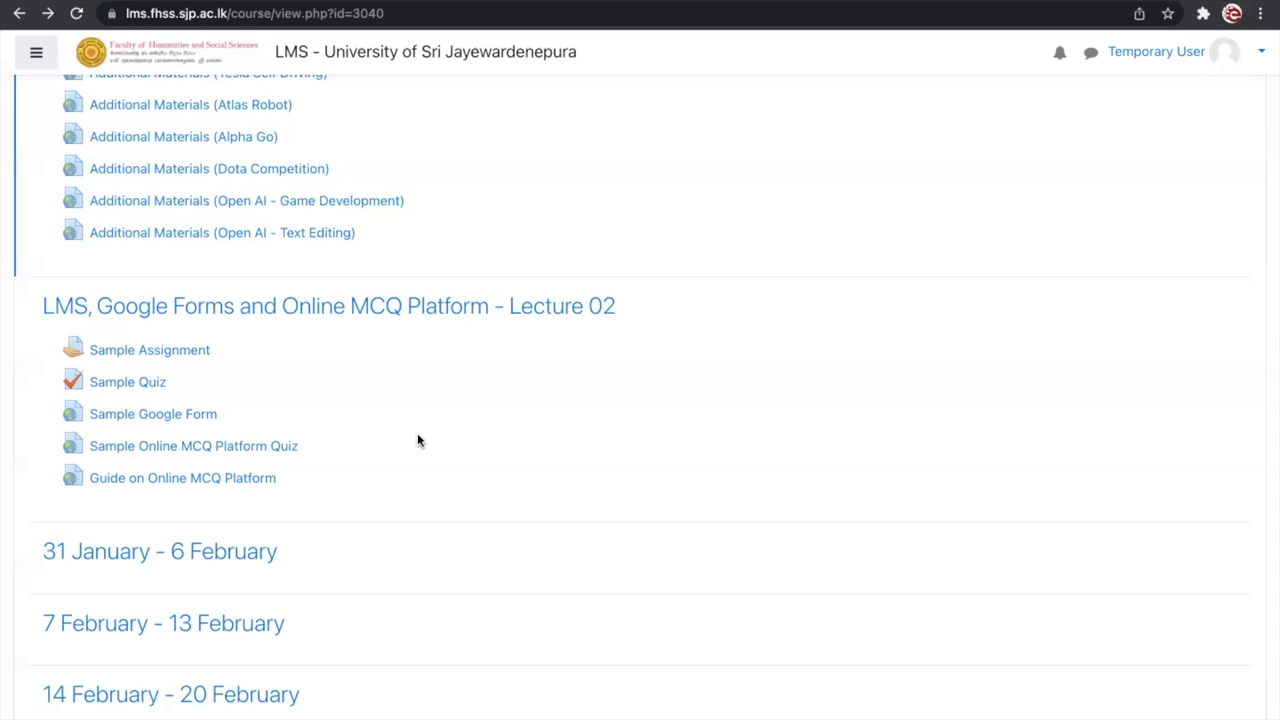
Step: Open the Sample Google Form and point out the Email question's title
click(174, 418)
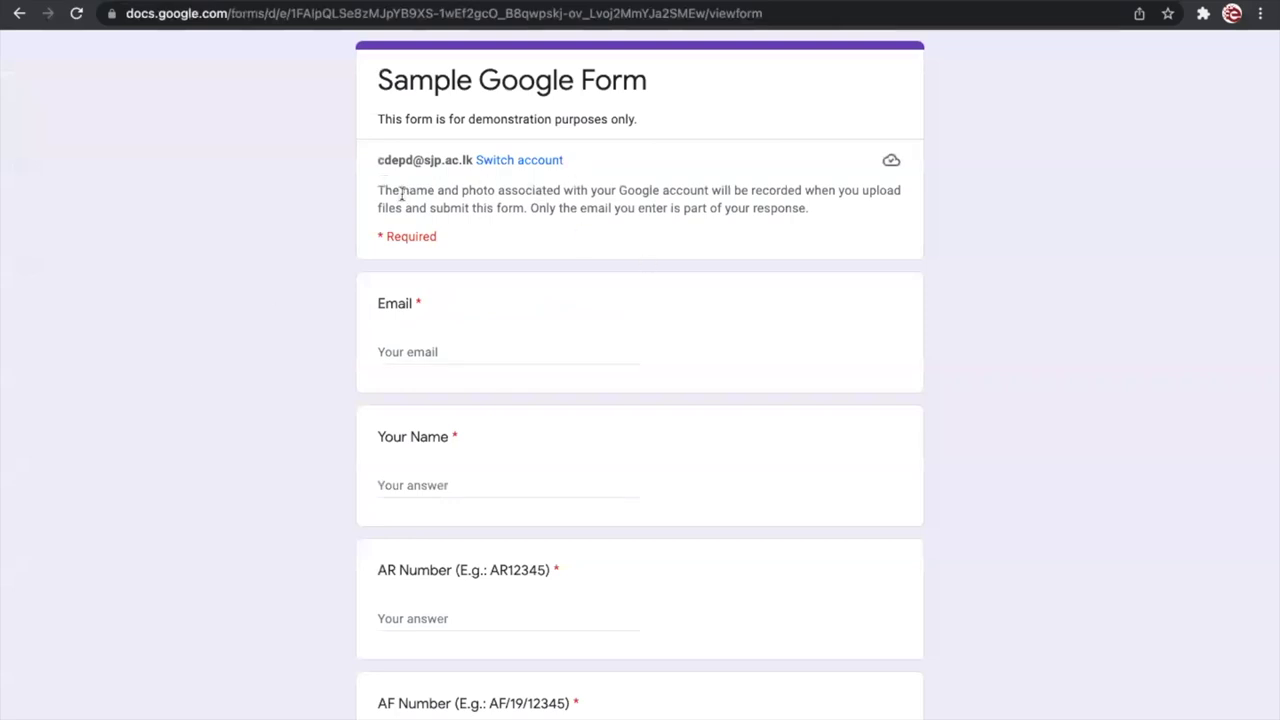
scroll(401, 193, down, 2)
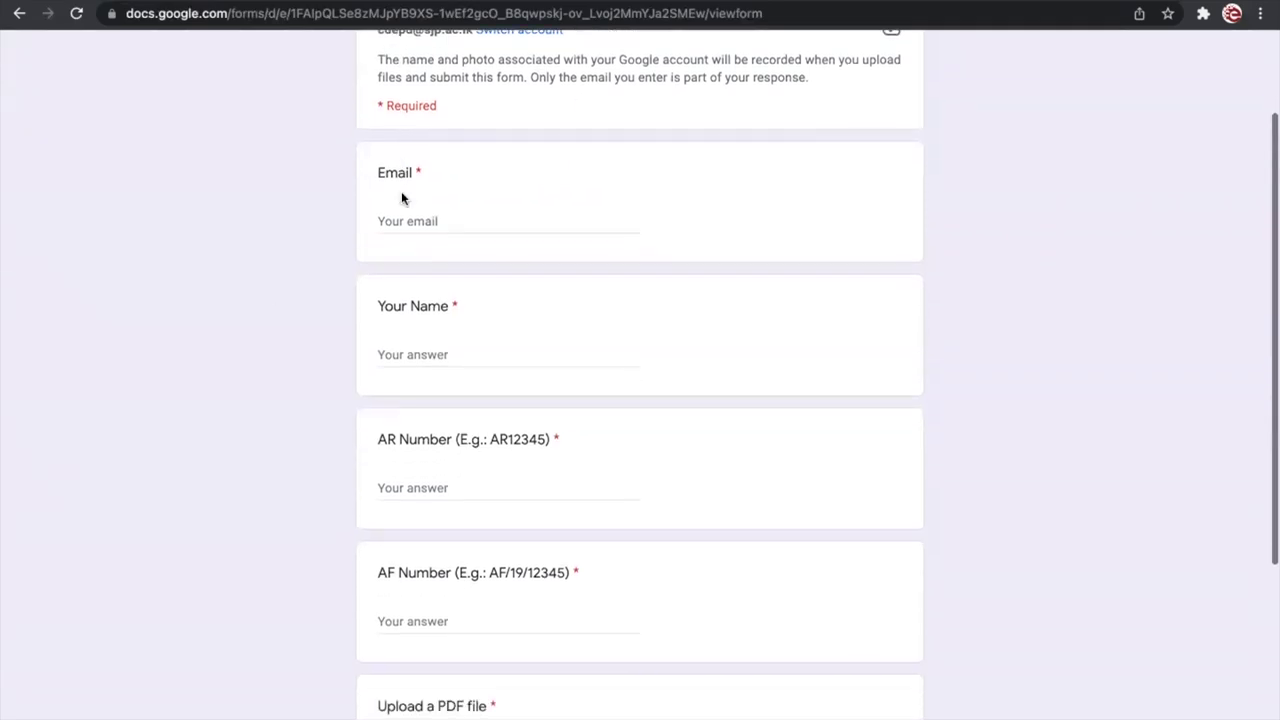
click(423, 218)
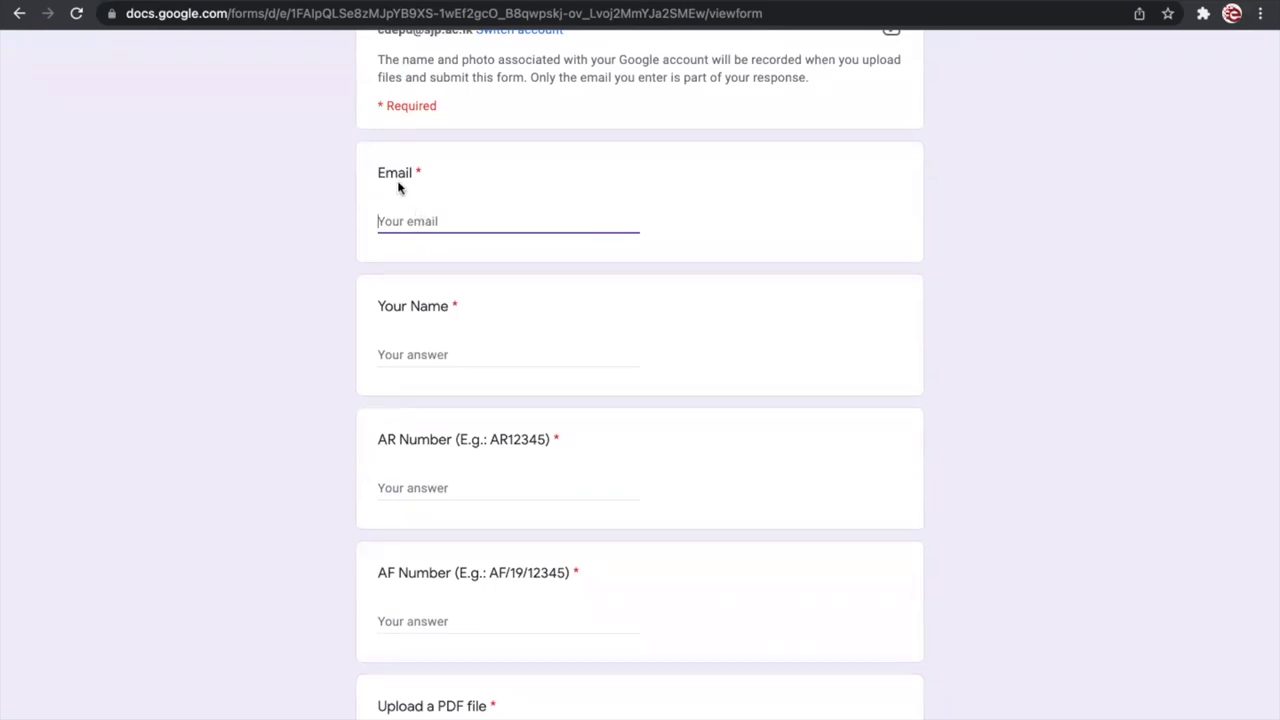
drag(378, 172, 443, 171)
click(345, 237)
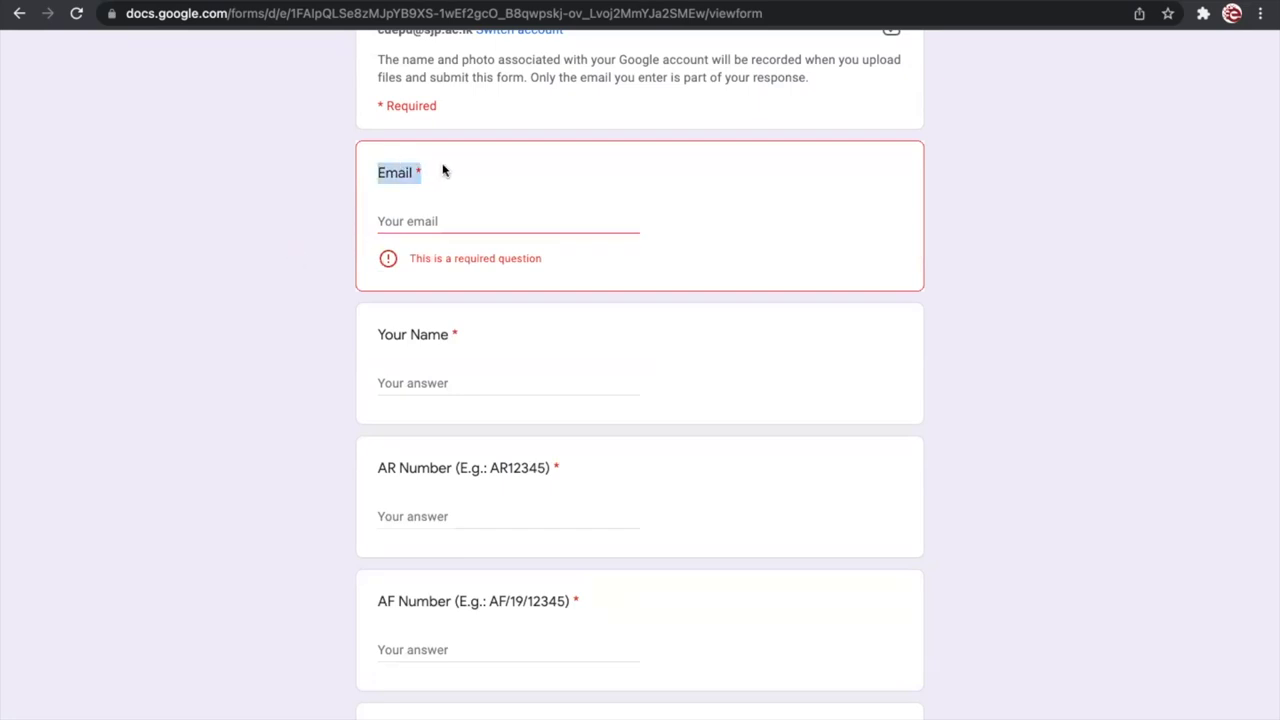
click(356, 182)
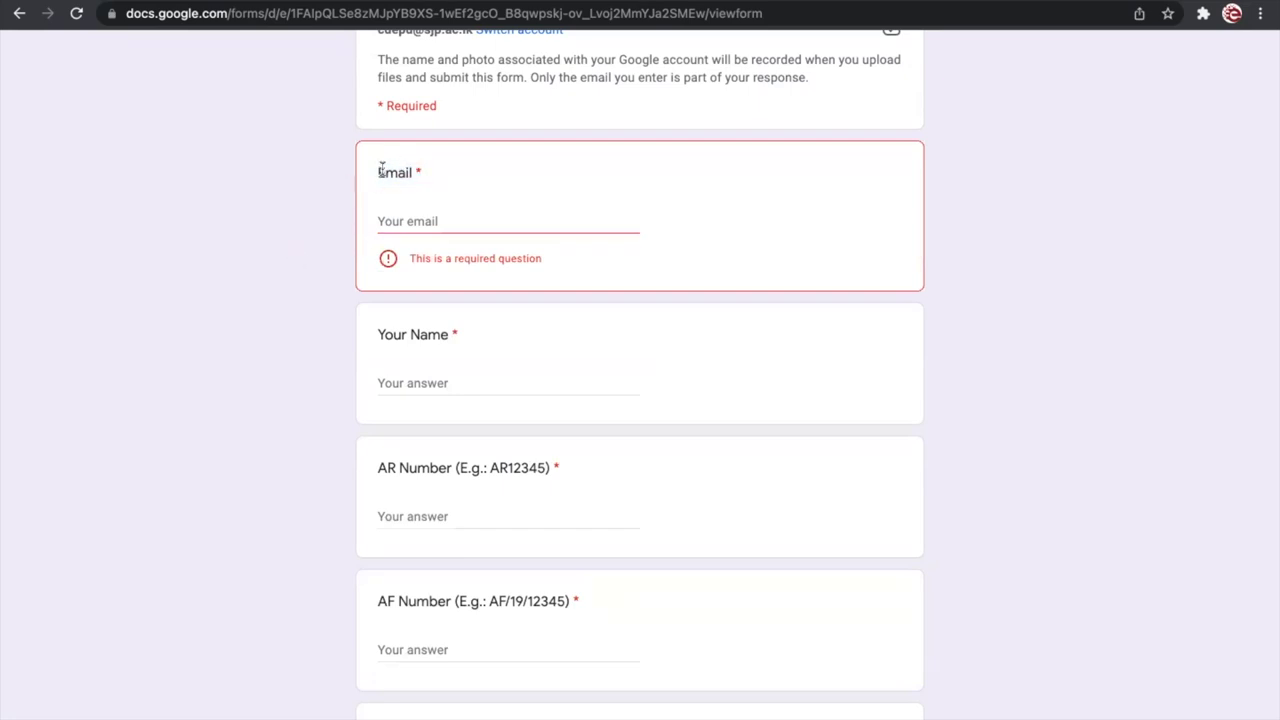
double_click(380, 170)
click(395, 171)
Step: Enter the respondent's e-mail address as the Email answer
click(399, 219)
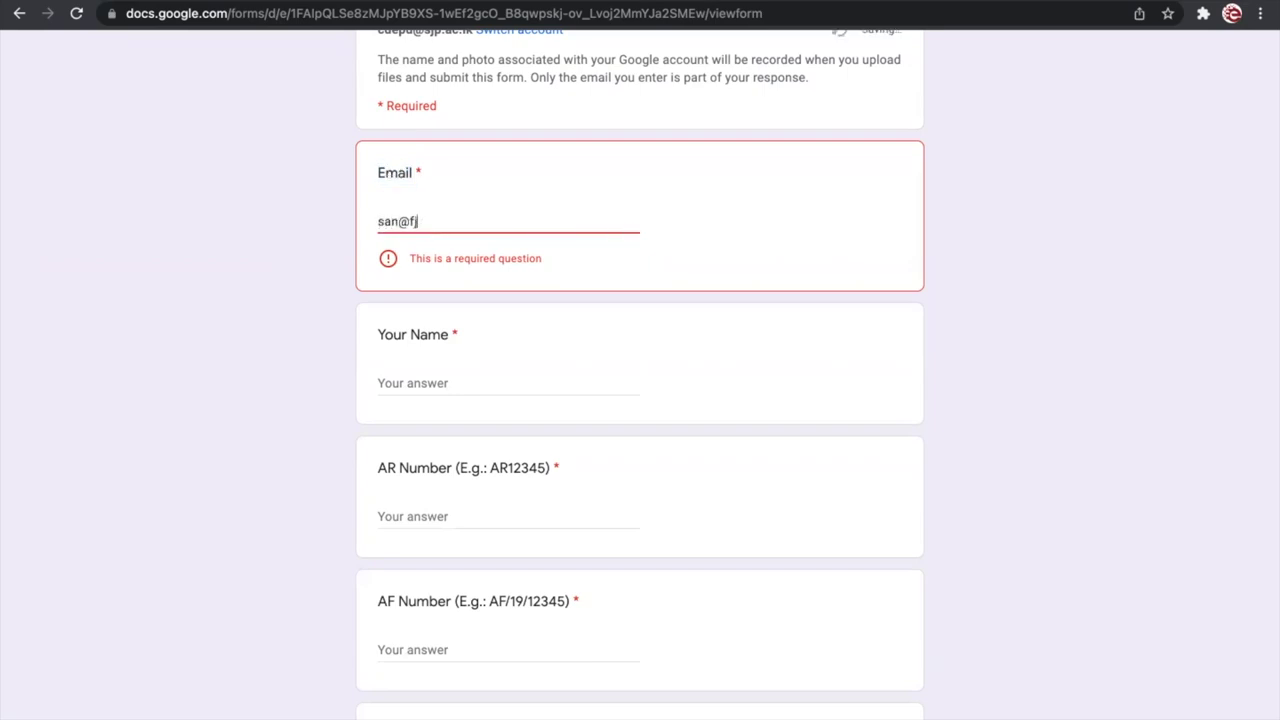
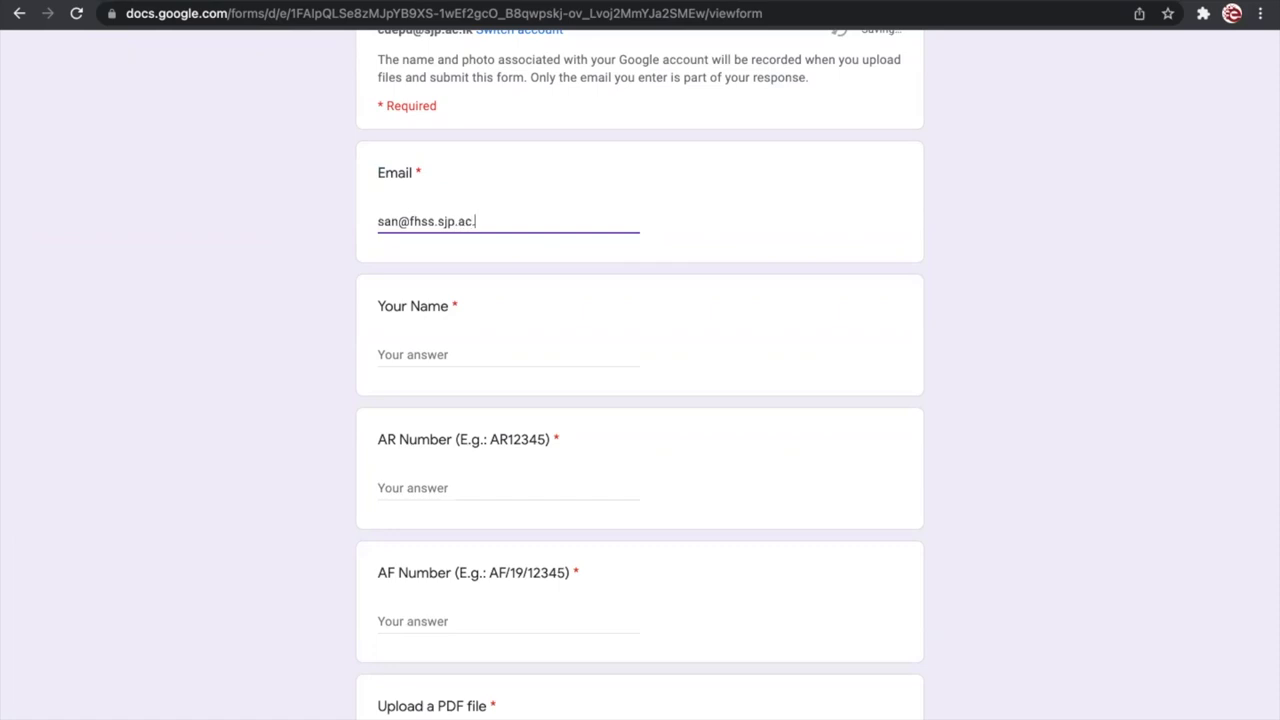
click(194, 277)
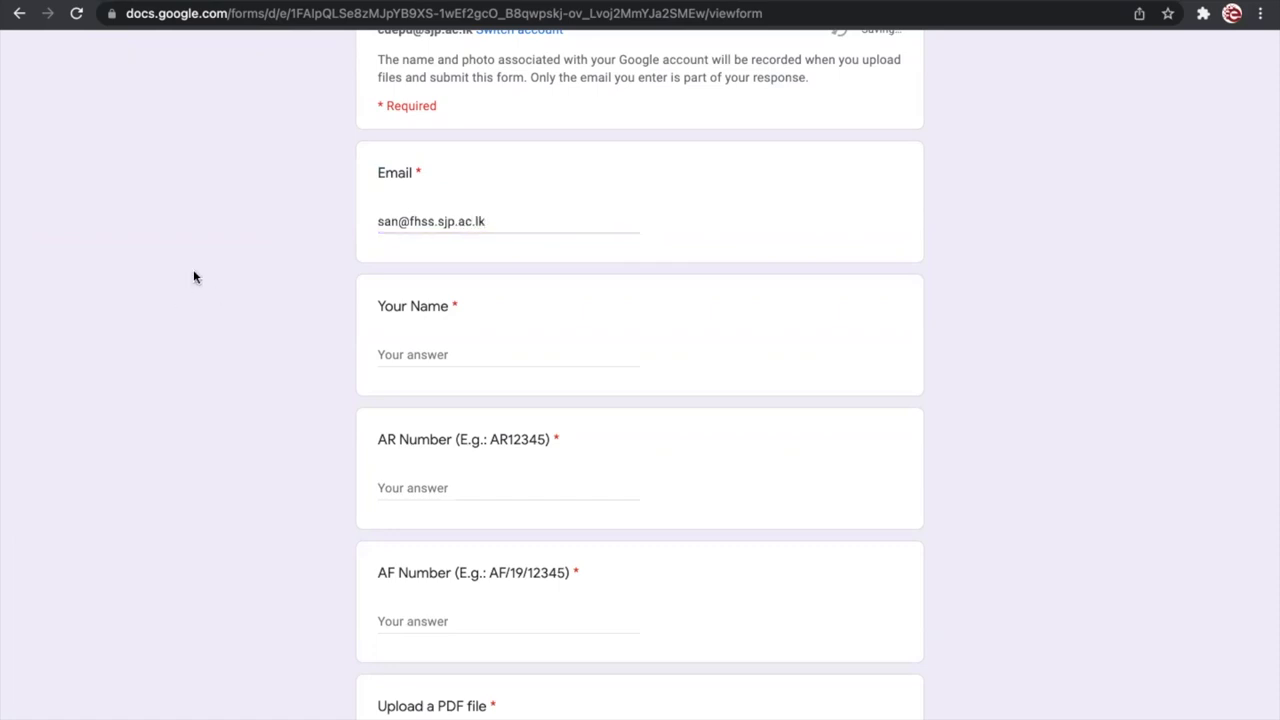
drag(496, 223, 365, 228)
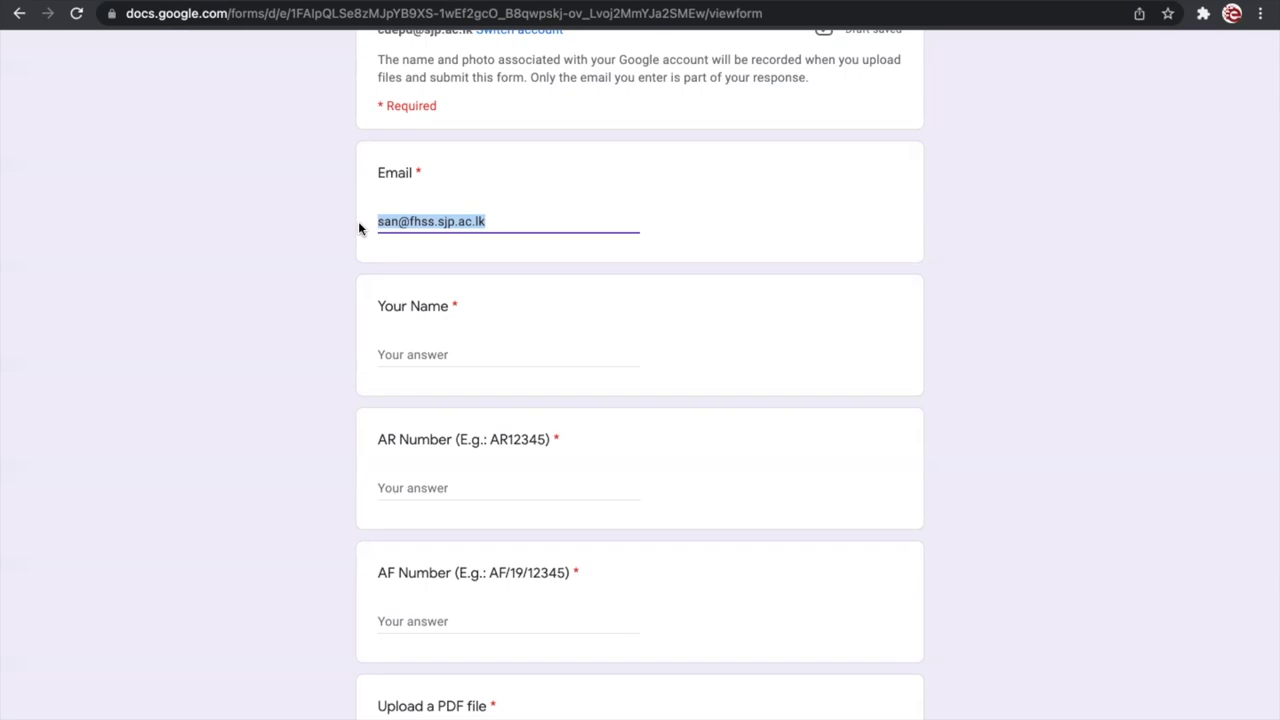
Step: Enter the respondent's name in the Your Name answer field
click(340, 274)
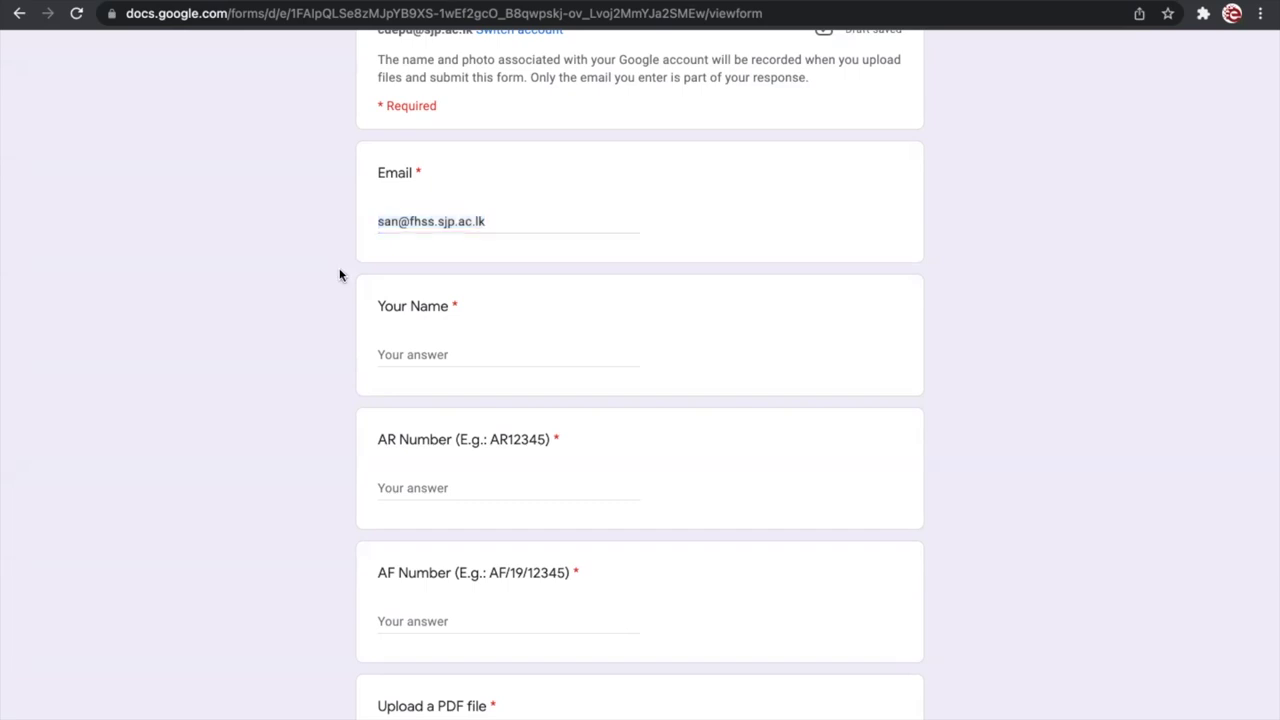
scroll(321, 316, down, 1)
click(486, 304)
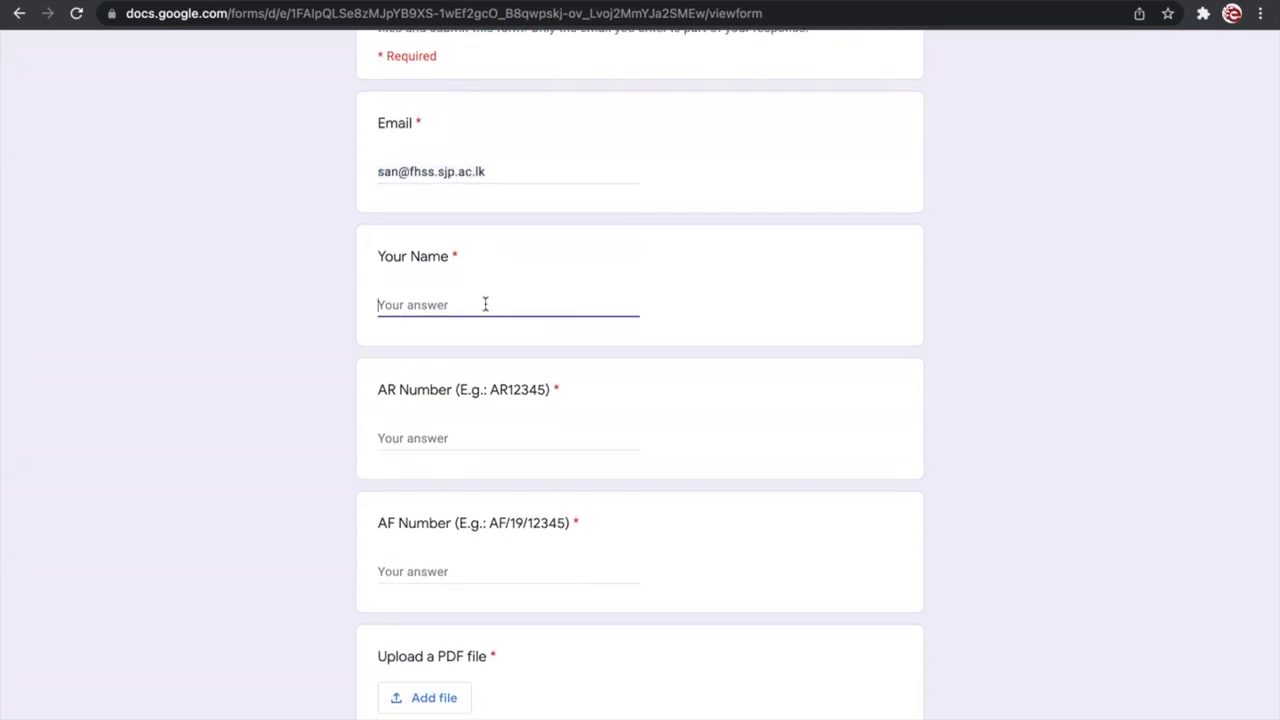
text(Samitha)
click(243, 403)
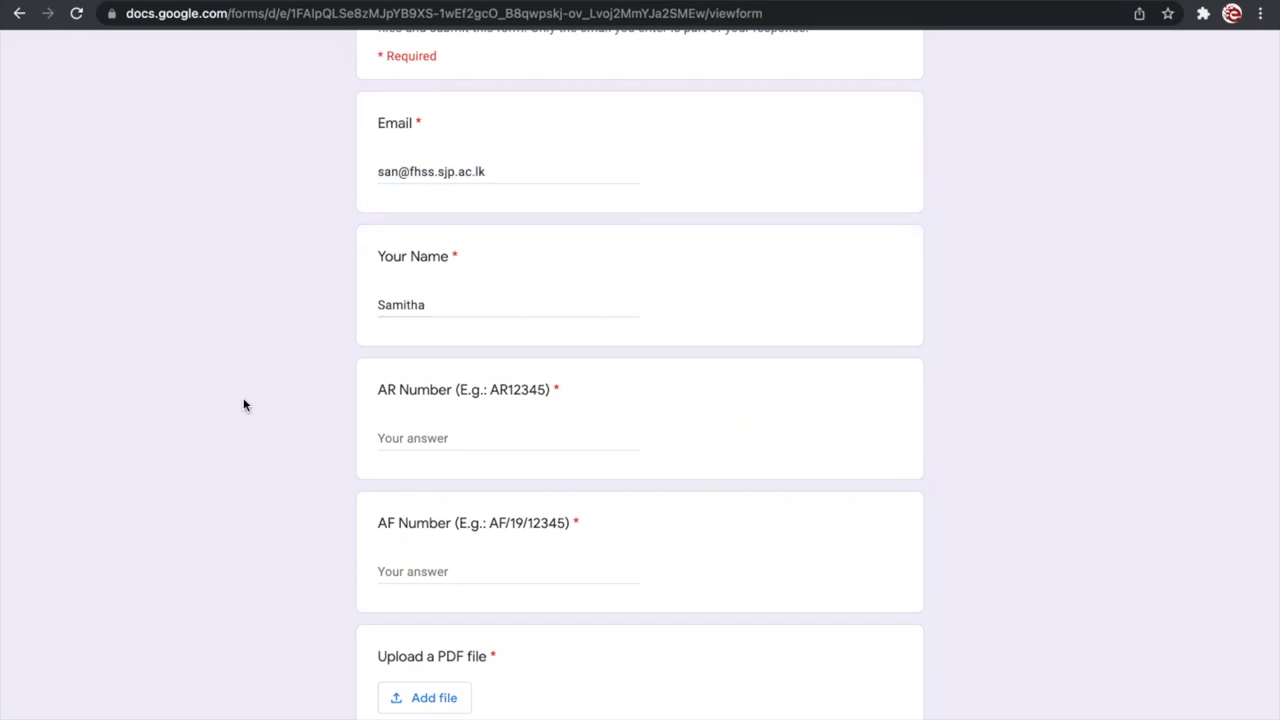
scroll(320, 403, down, 1)
click(467, 404)
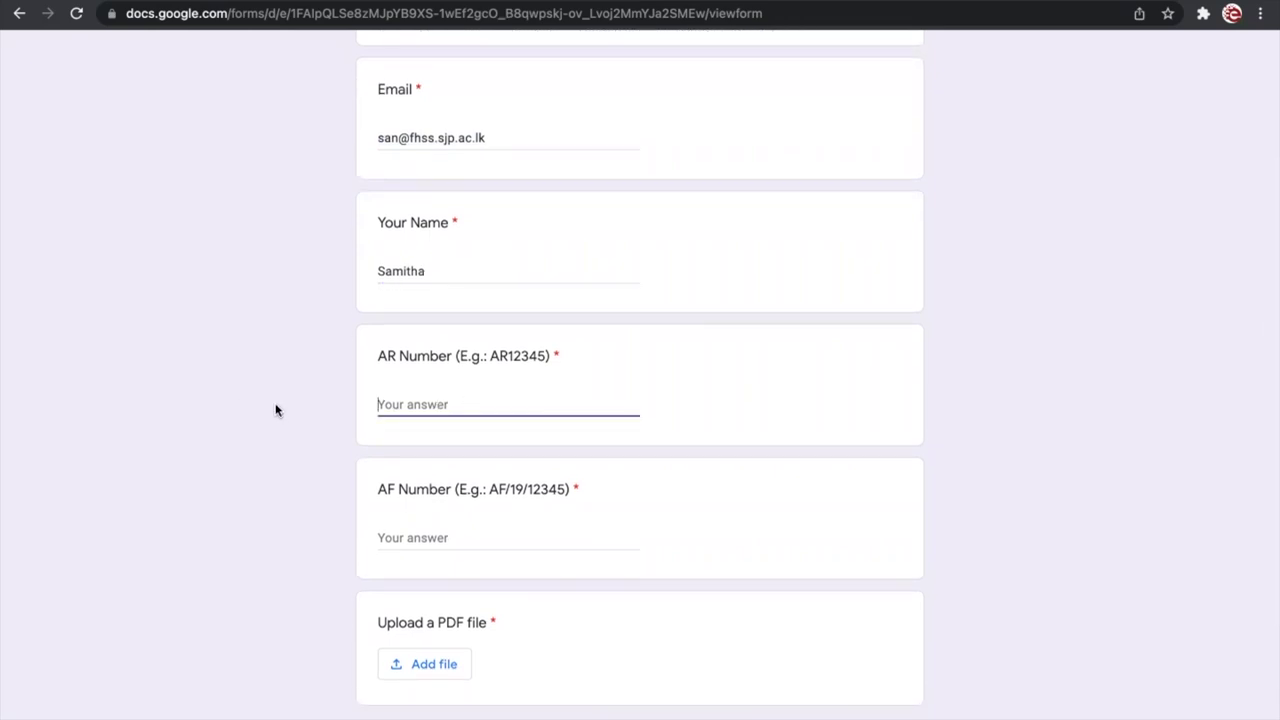
Step: Clear the partial AR entry and point out the example format AR12345
text(AR)
key(BackSpace)
key(BackSpace)
drag(490, 356, 546, 356)
click(424, 405)
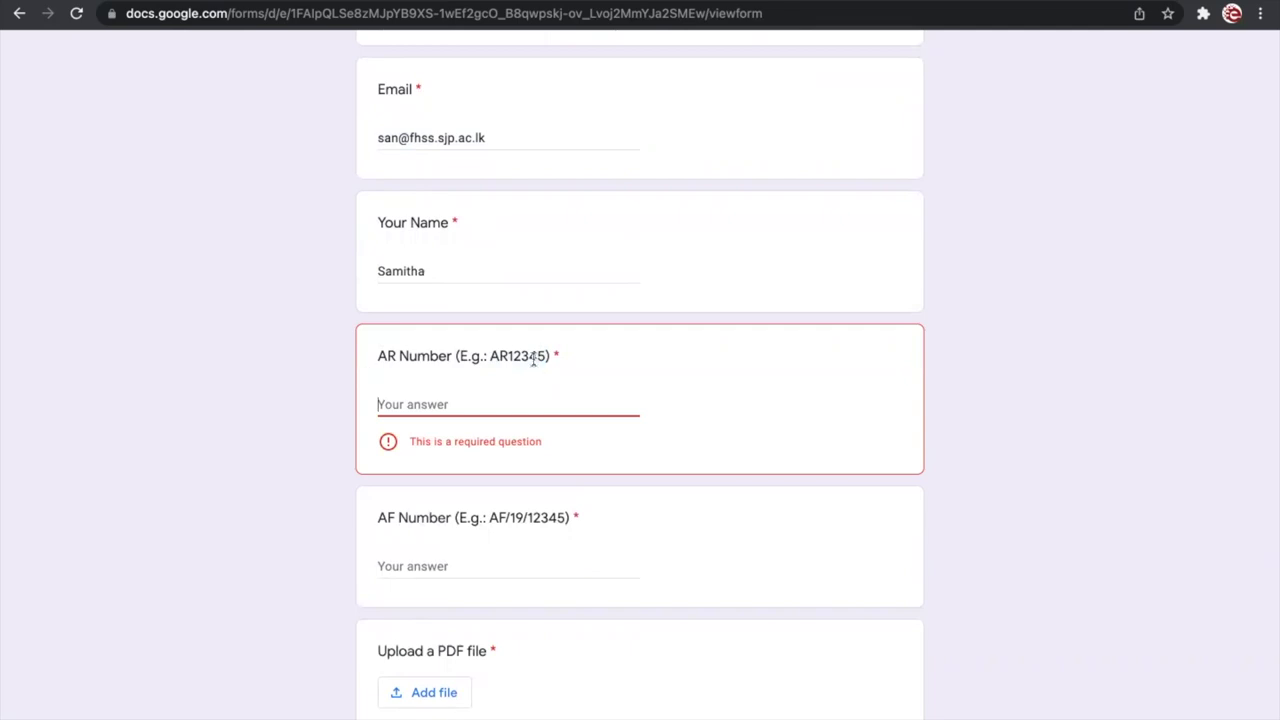
drag(490, 354, 545, 350)
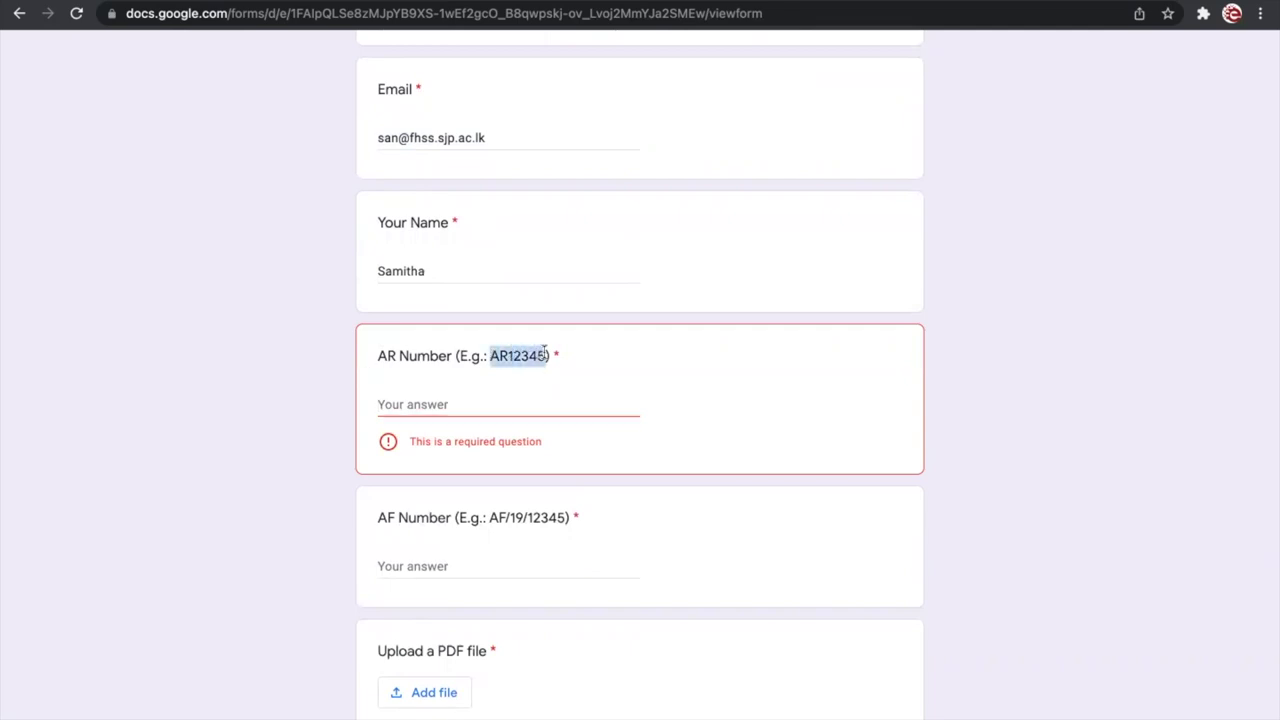
click(443, 404)
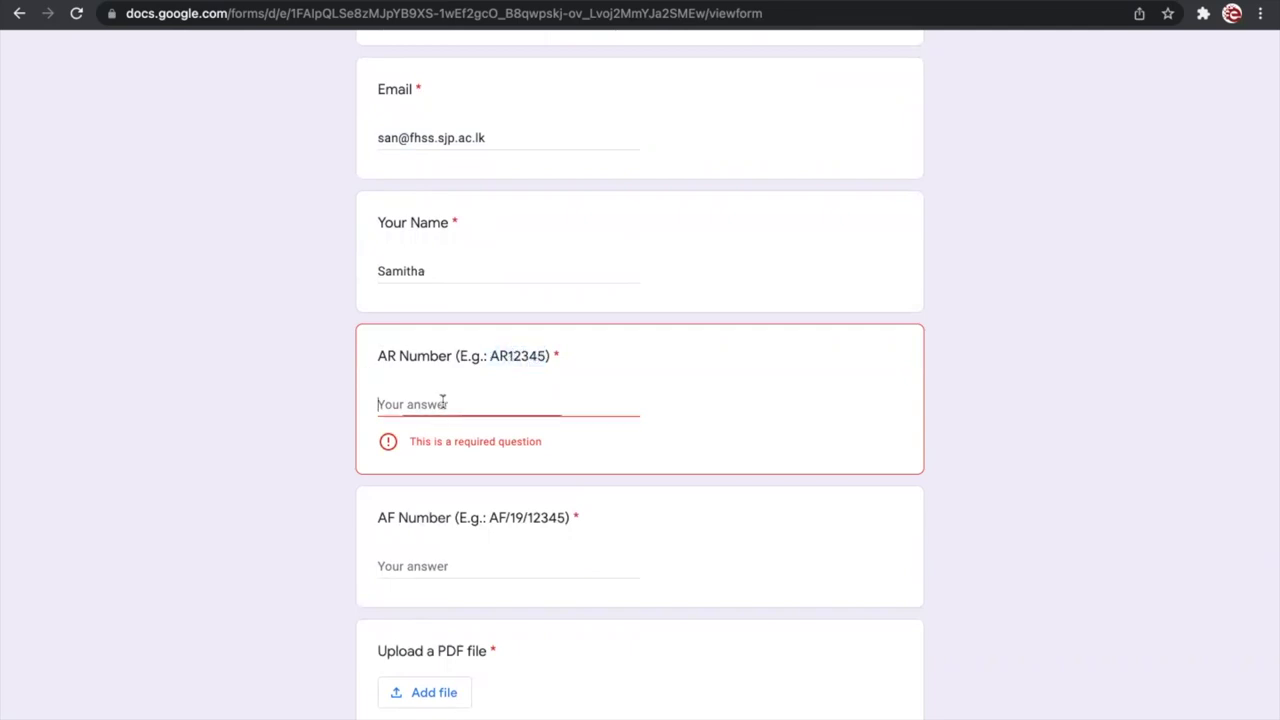
double_click(506, 352)
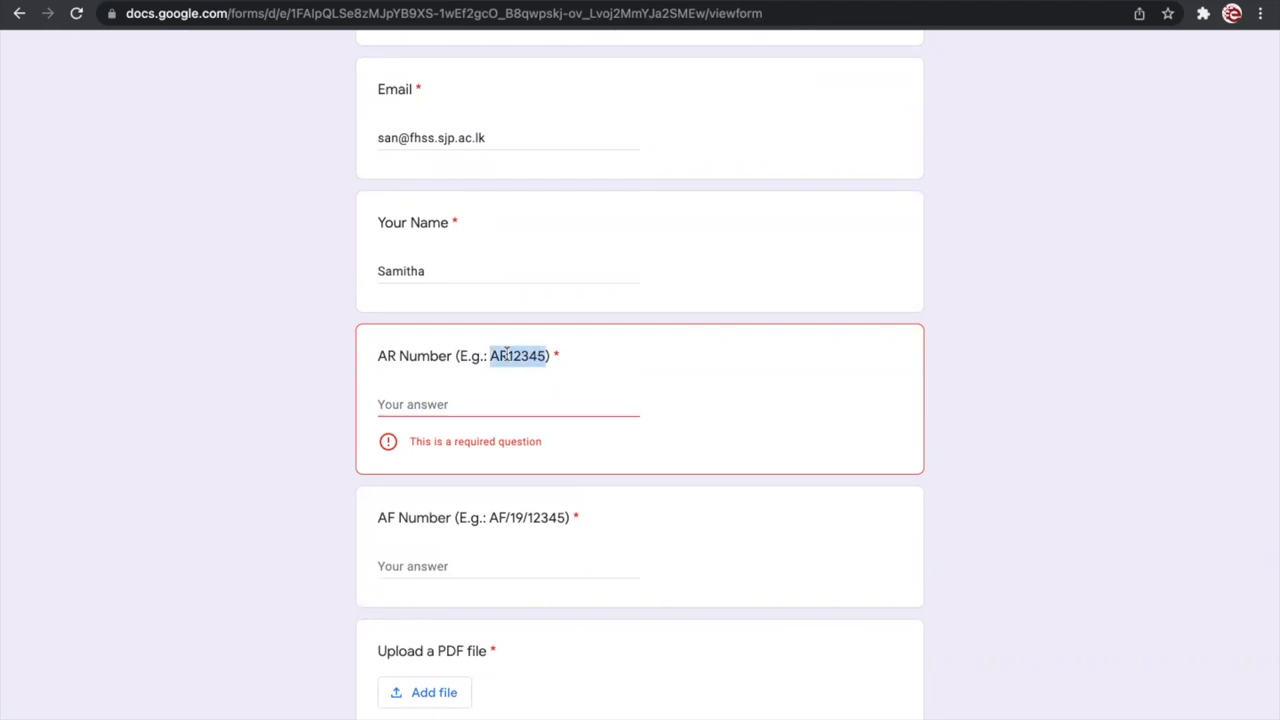
click(575, 350)
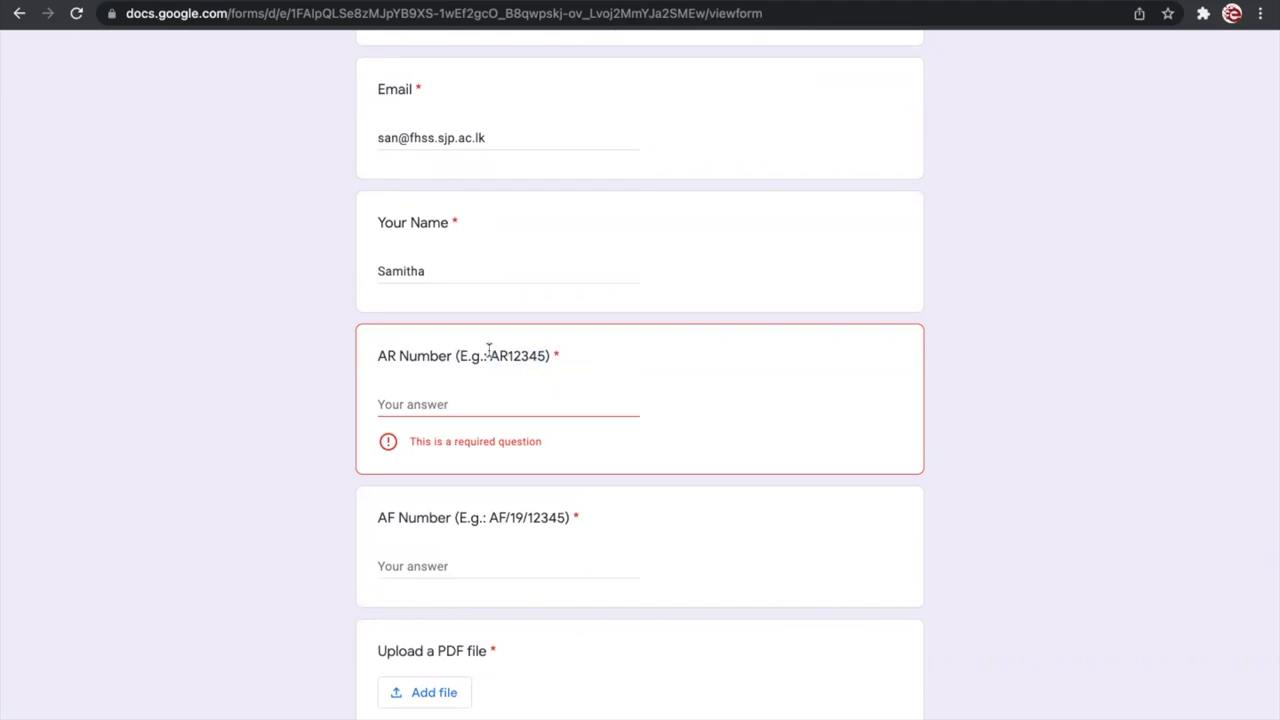
drag(489, 352, 542, 352)
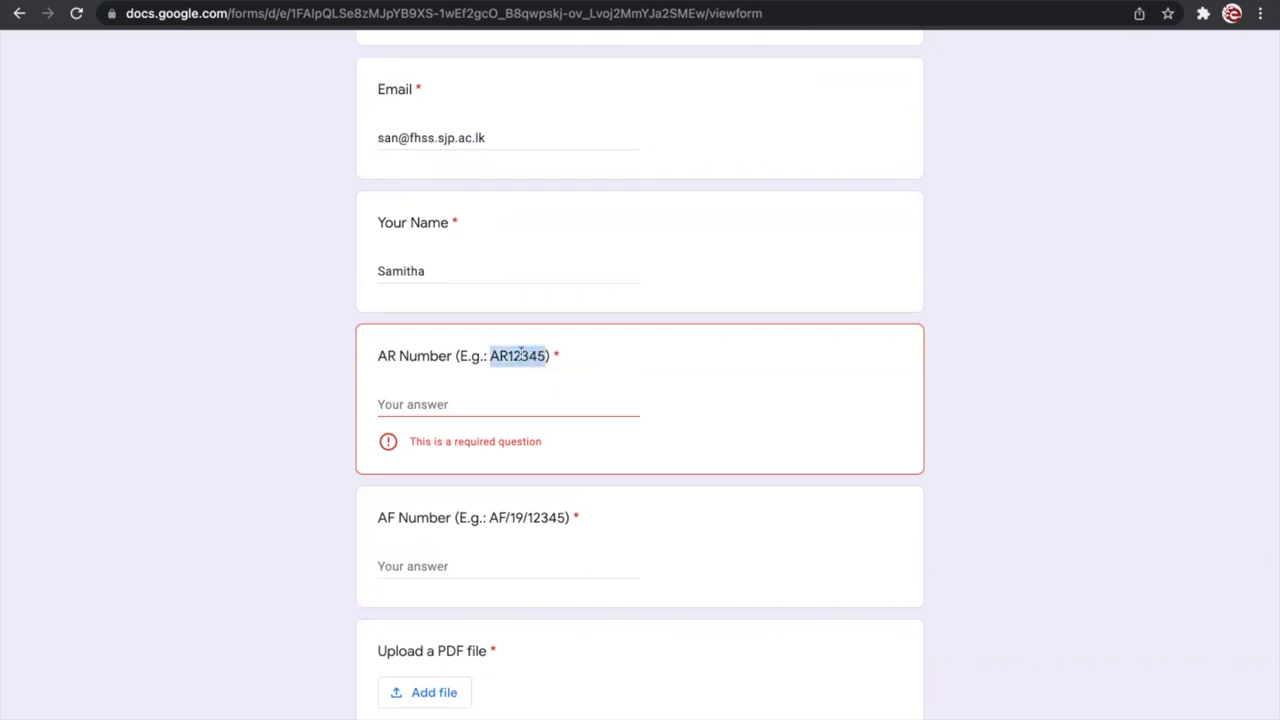
click(414, 400)
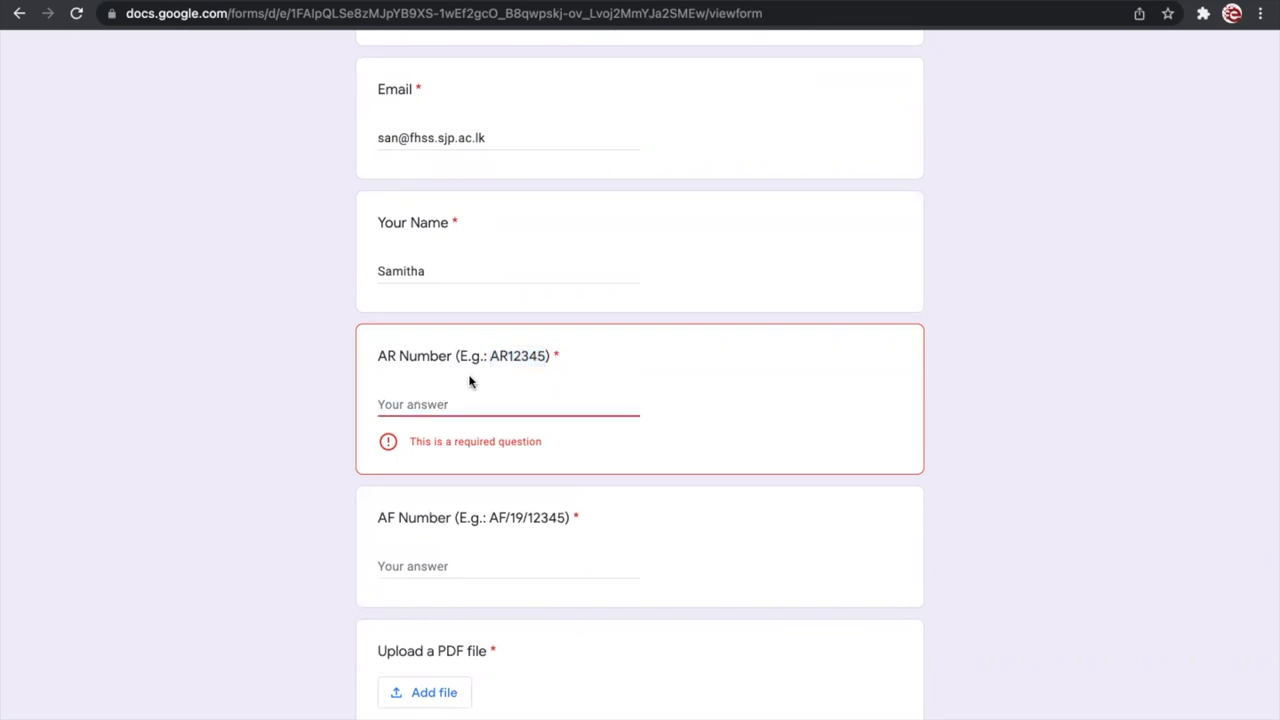
drag(376, 358, 549, 356)
drag(381, 356, 431, 355)
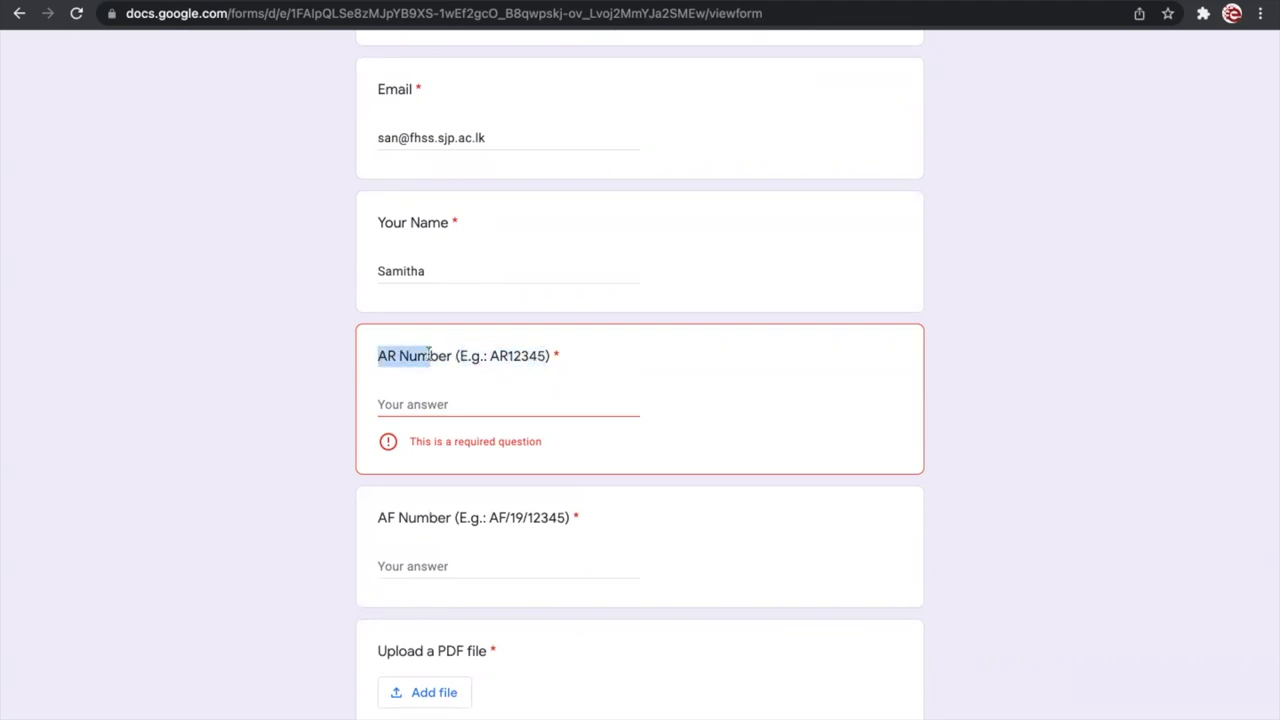
Step: Enter AR101010 as the AR Number answer and check the Invalid AR number warning
click(414, 406)
text(AR)
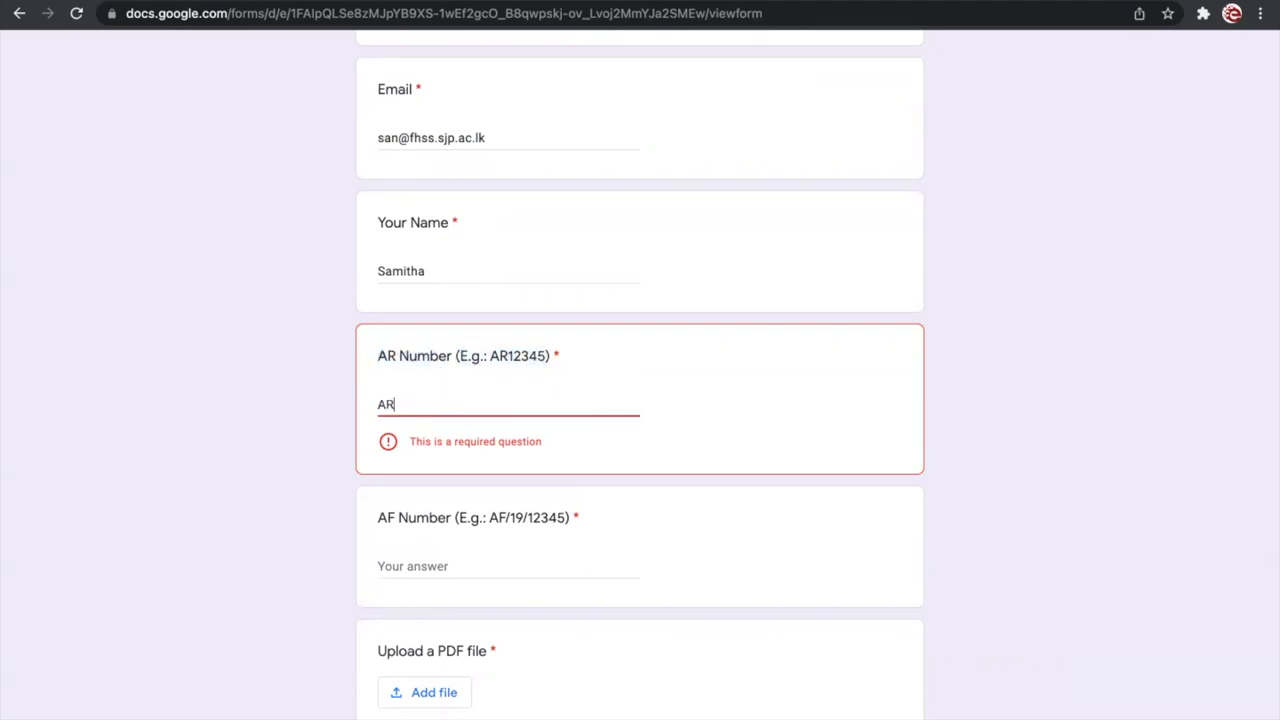
text(101010)
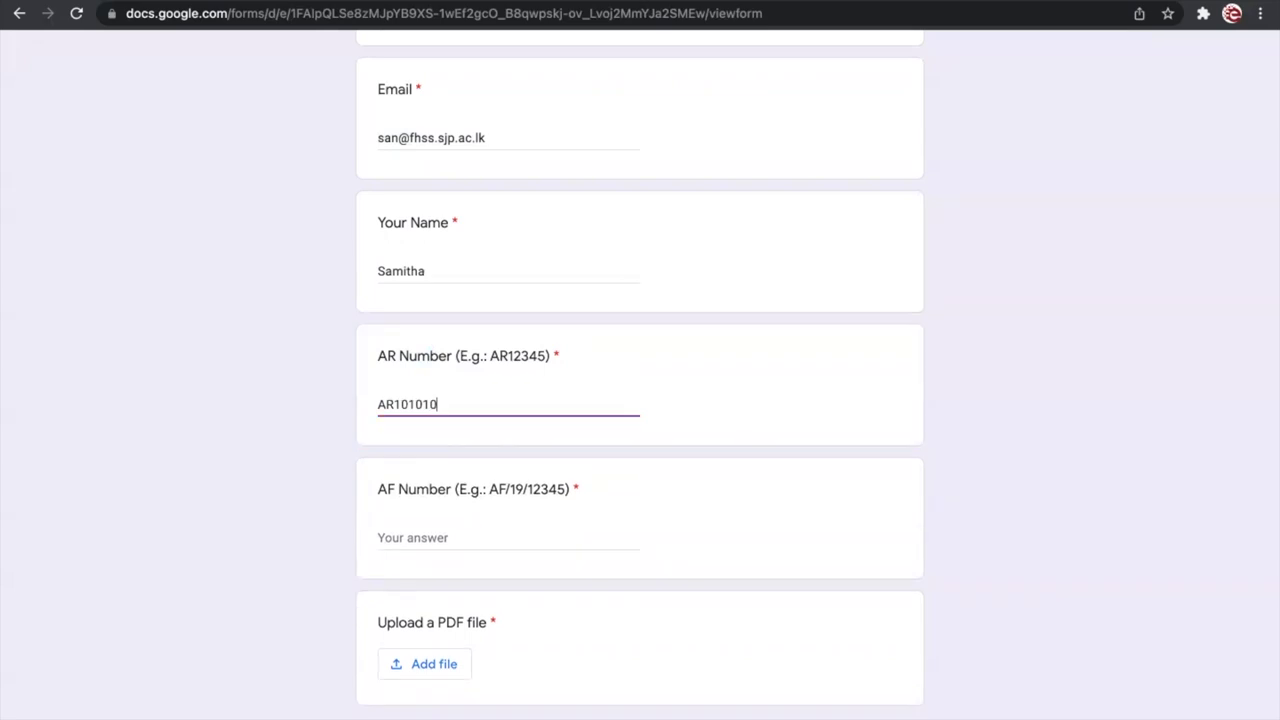
click(353, 393)
click(467, 400)
click(298, 487)
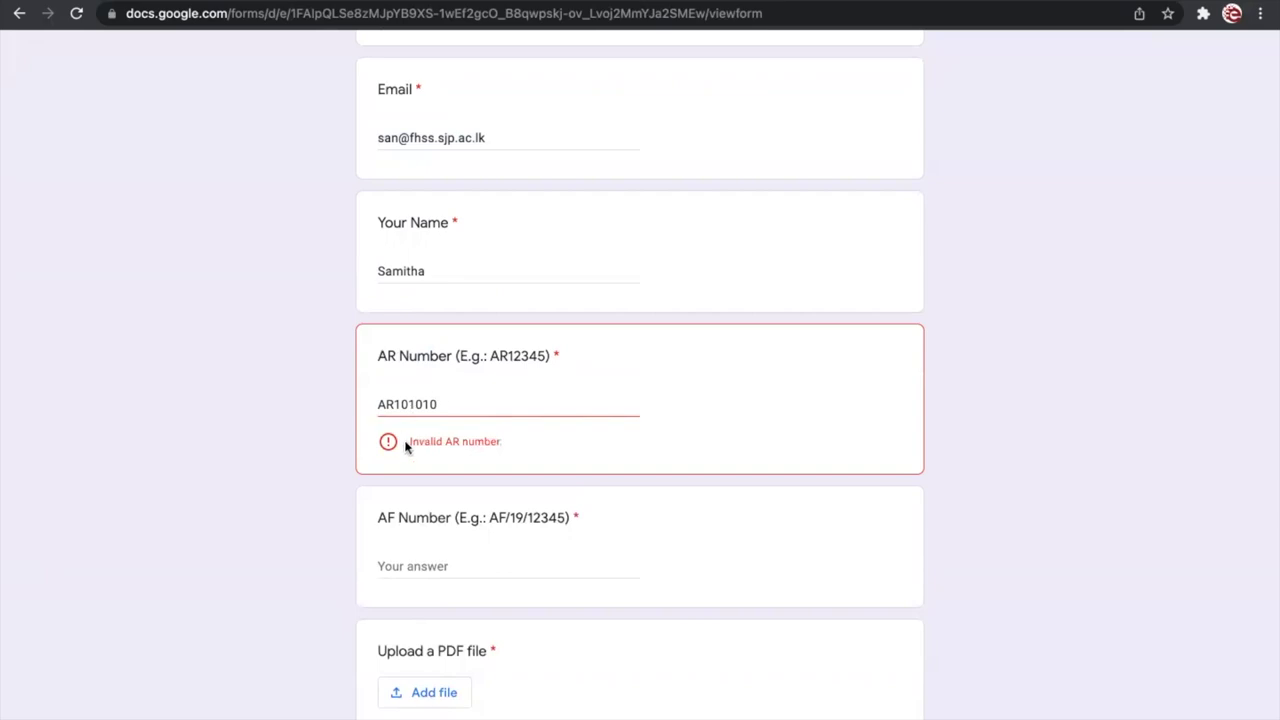
drag(408, 440, 518, 441)
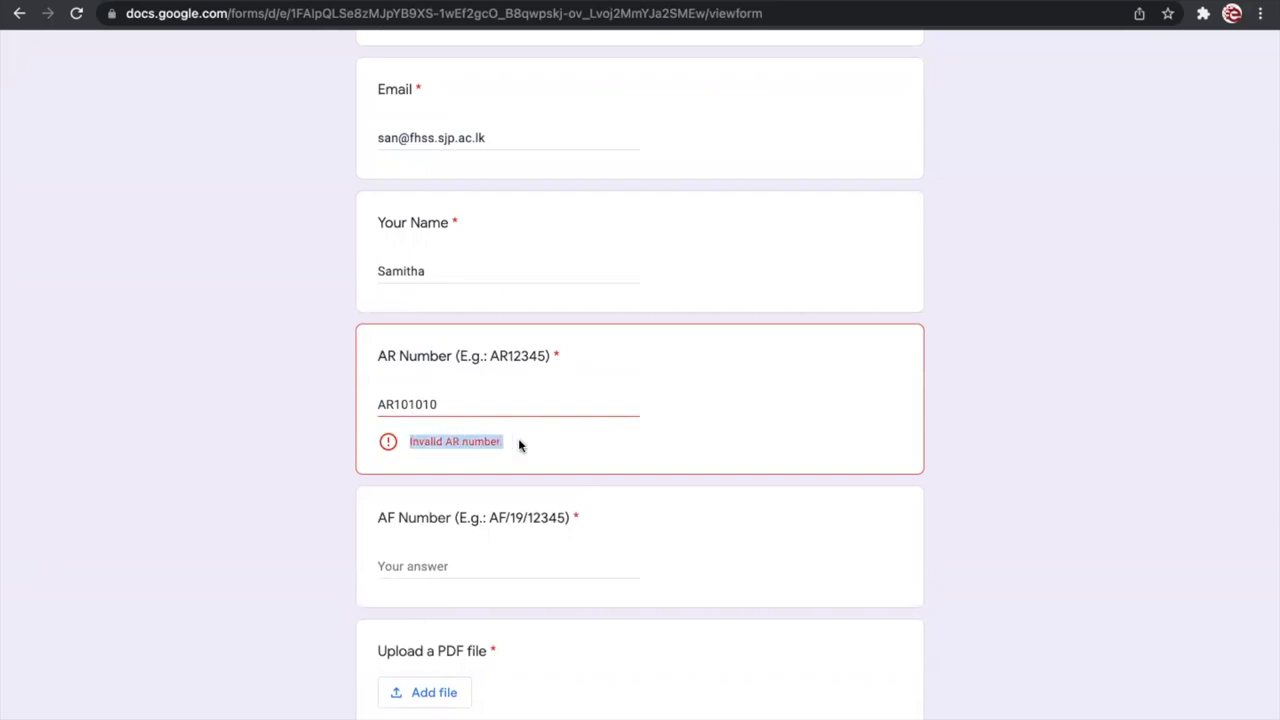
click(329, 432)
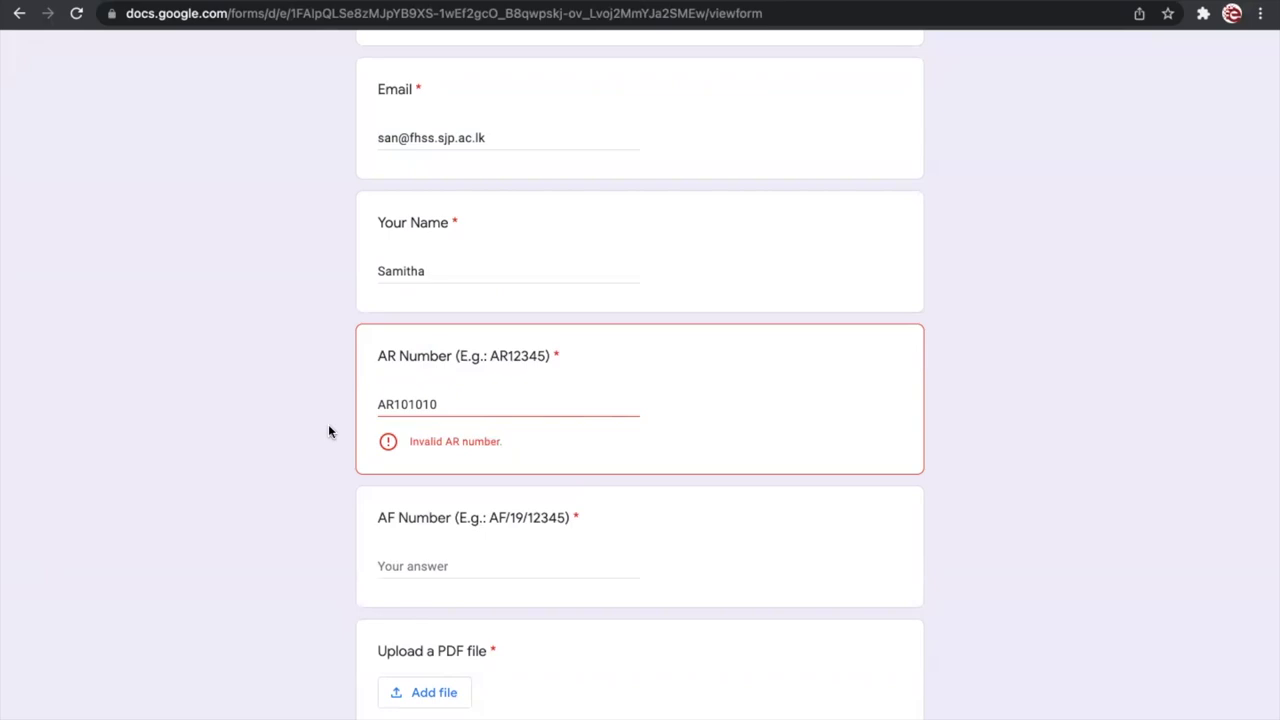
Step: Retype the answer's AR prefix in lowercase as ar
click(483, 400)
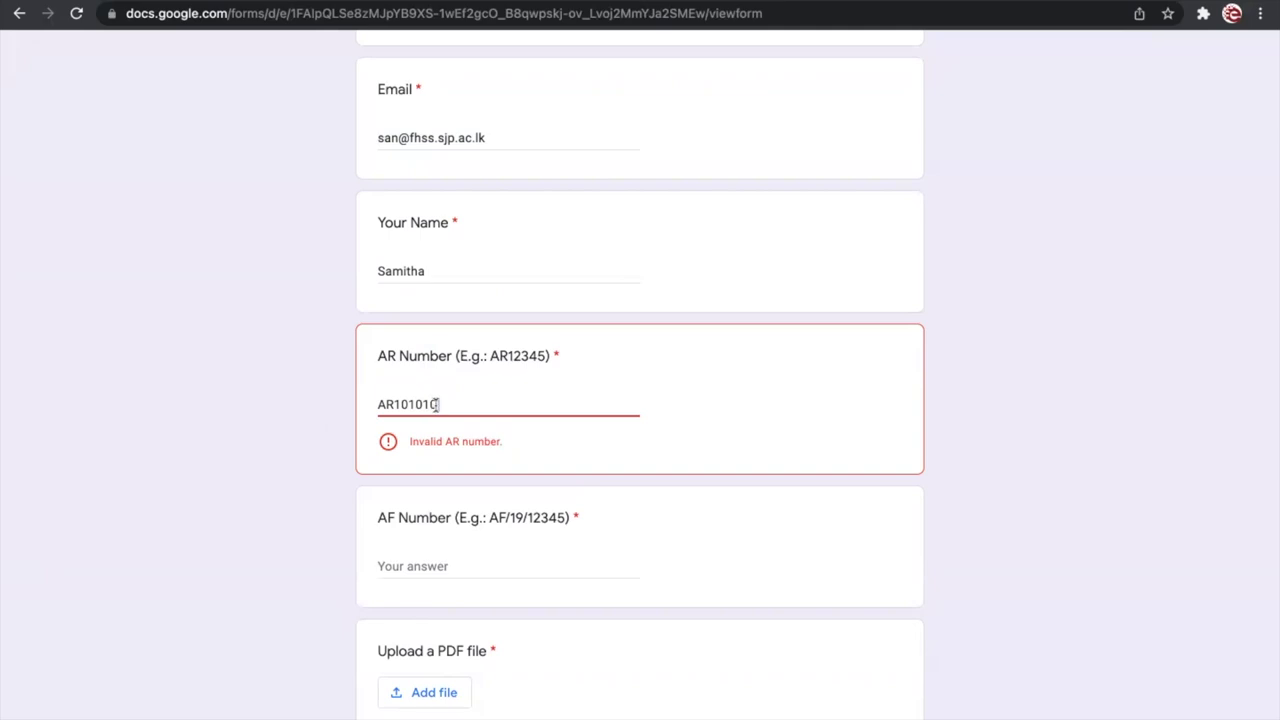
key(Tab)
click(452, 402)
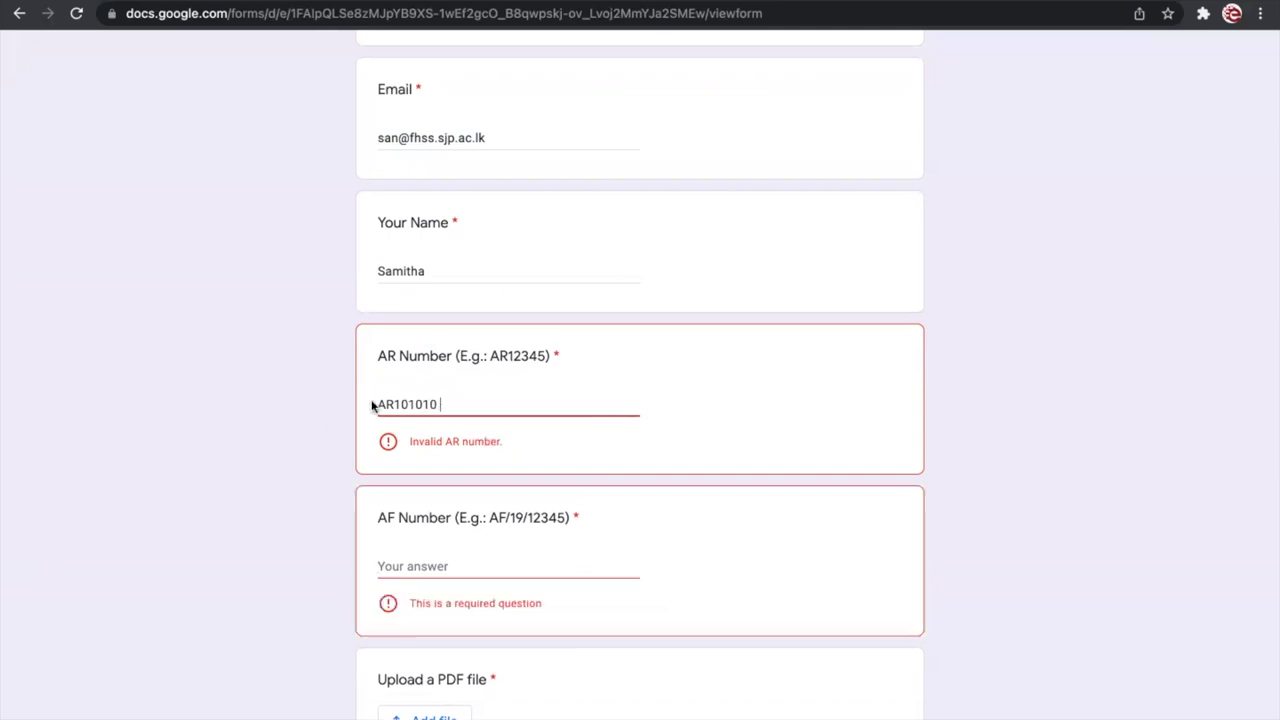
drag(394, 404, 360, 406)
text(ar)
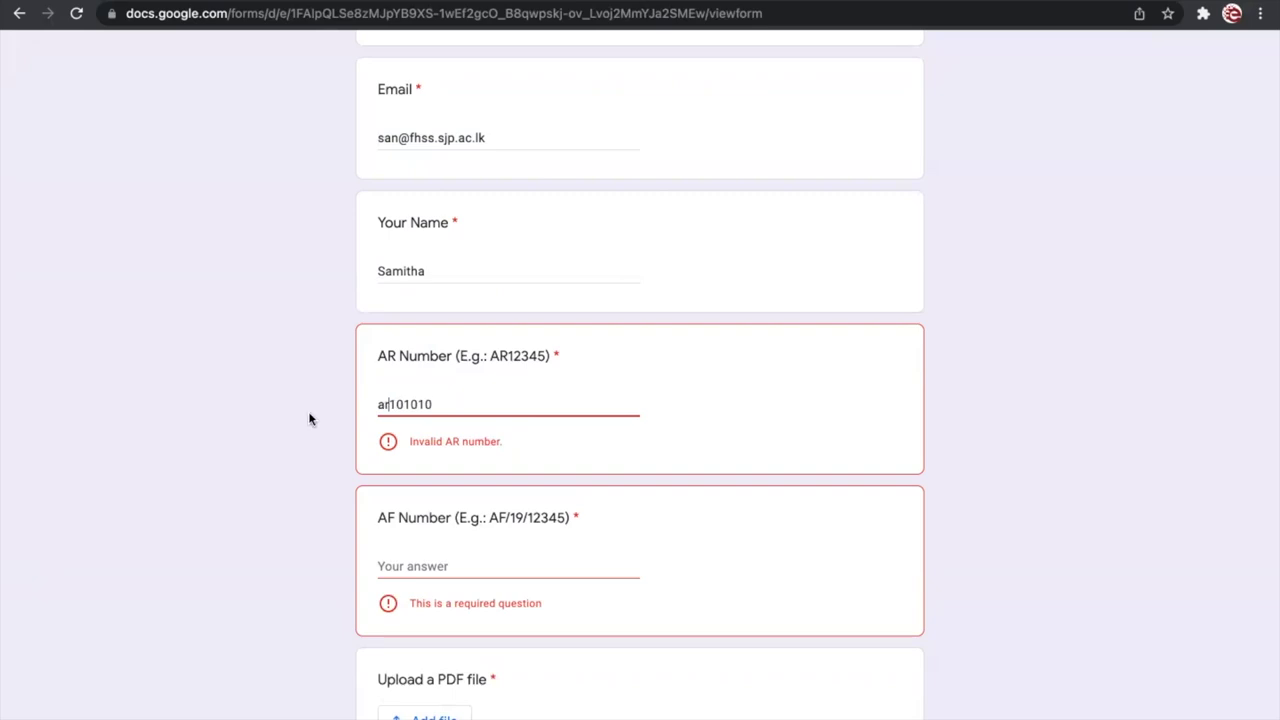
click(316, 437)
Step: Restore the uppercase AR prefix so the answer reads AR101010 and validates
click(392, 403)
drag(390, 403, 328, 402)
drag(406, 443, 523, 443)
click(383, 403)
key(BackSpace)
key(BackSpace)
text(AR)
click(265, 426)
click(485, 412)
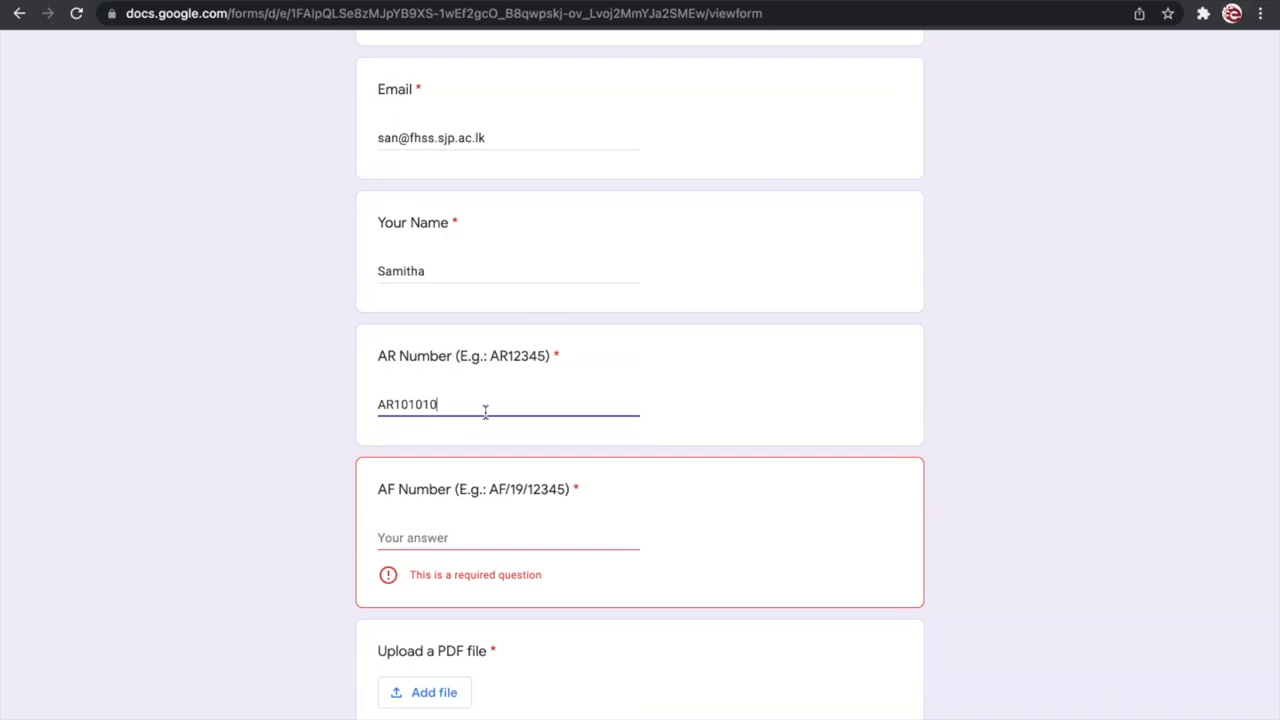
text(.     $$$$)
key(BackSpace)
key(BackSpace)
key(BackSpace)
key(BackSpace)
key(BackSpace)
click(328, 440)
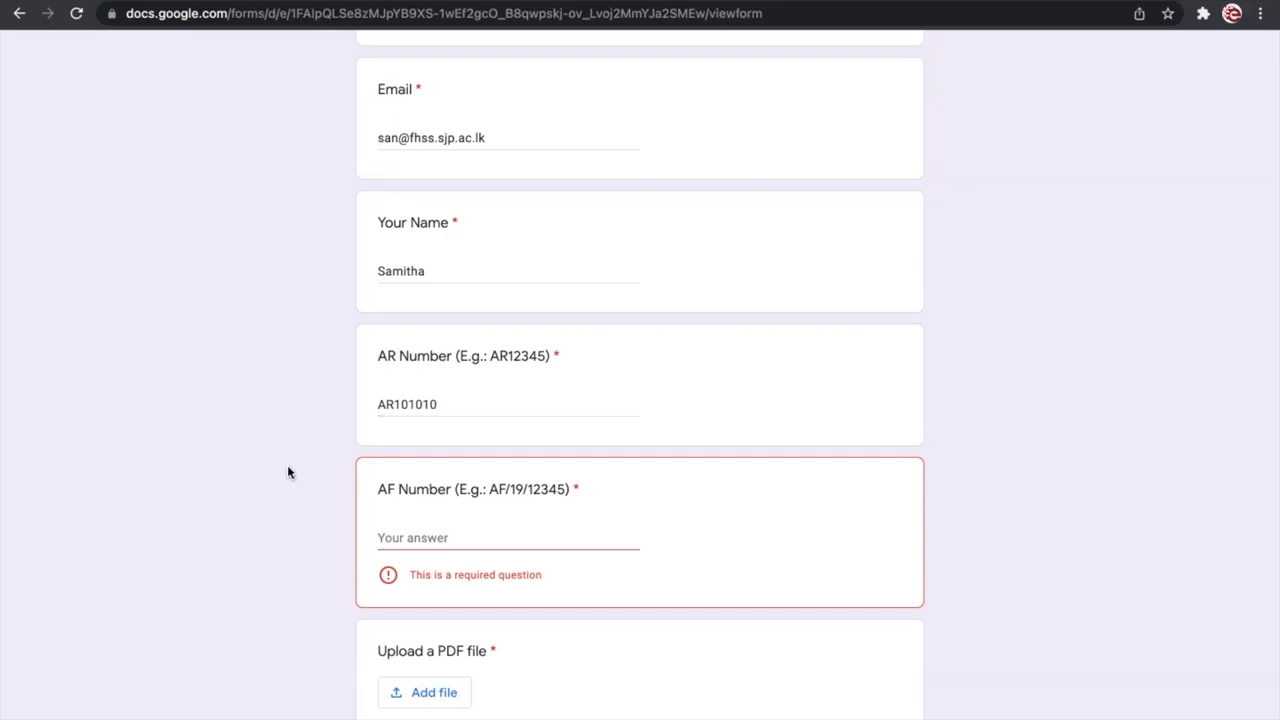
Step: Enter AF/20/12345 as the AF Number answer, following the AF/19/12345 example
scroll(300, 463, down, 1)
click(398, 440)
text(AF/)
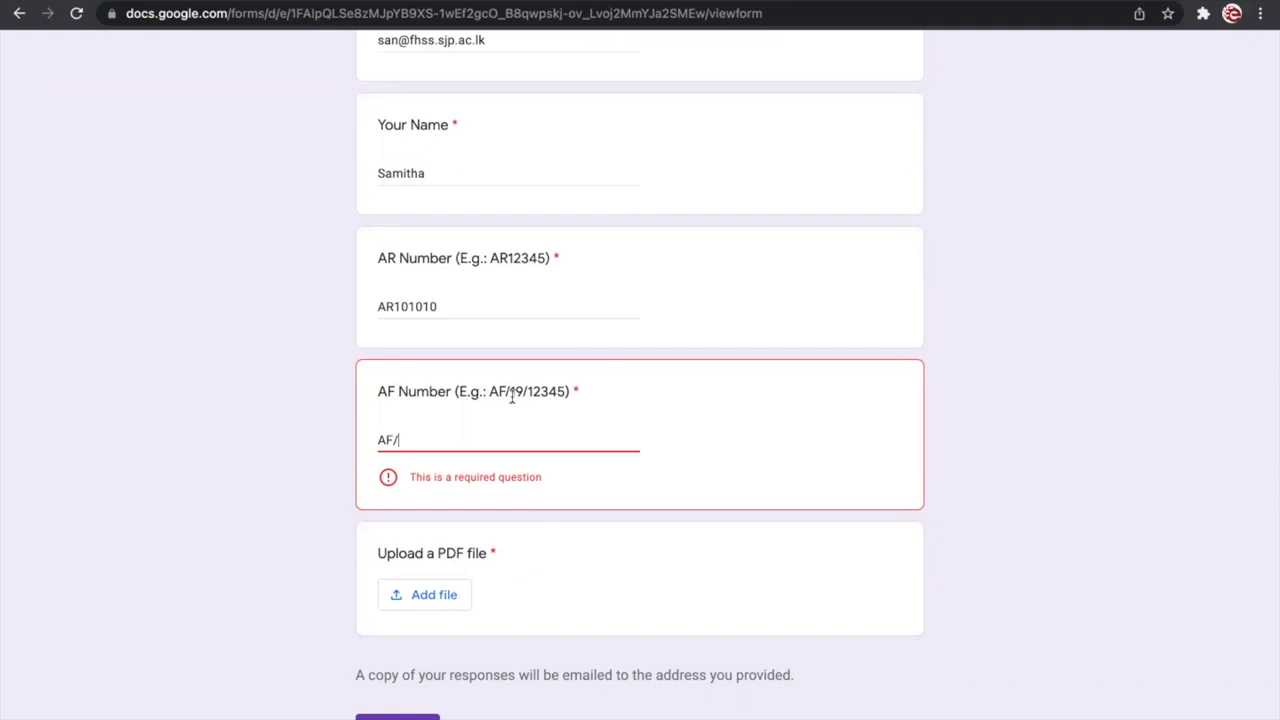
drag(509, 391, 565, 387)
click(517, 392)
click(420, 437)
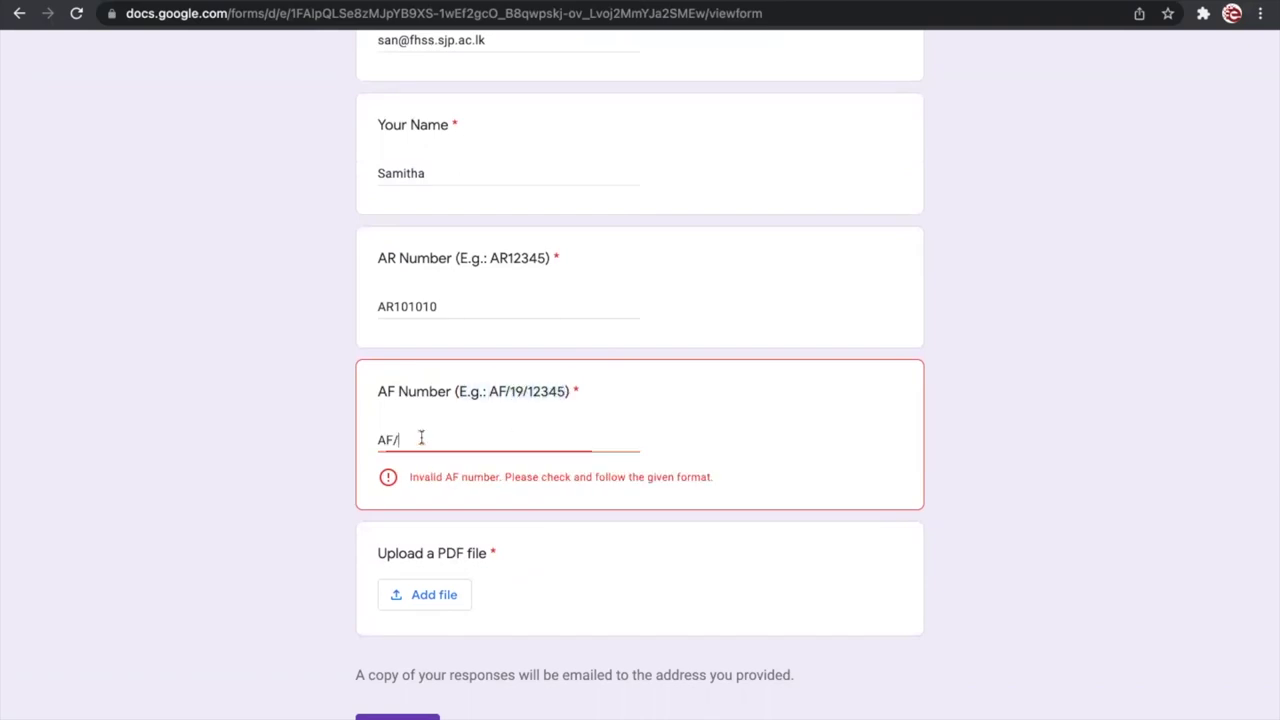
text(20/12345)
click(189, 465)
click(463, 440)
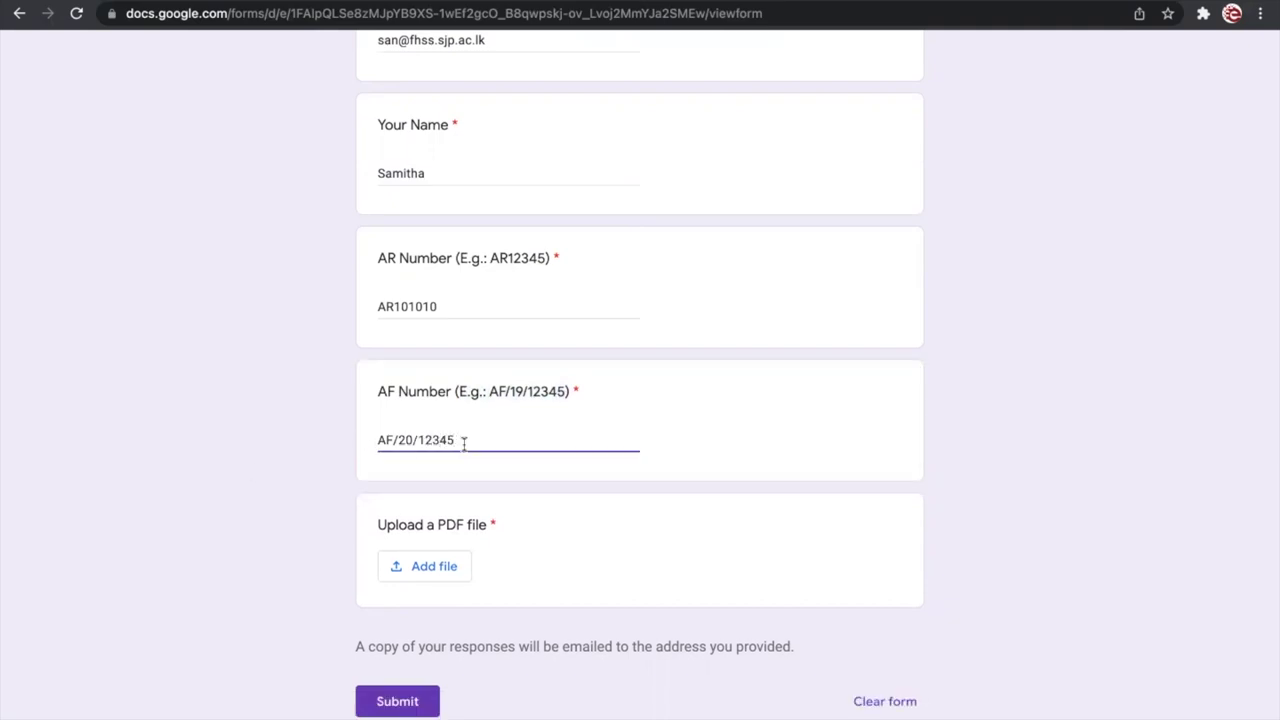
click(323, 458)
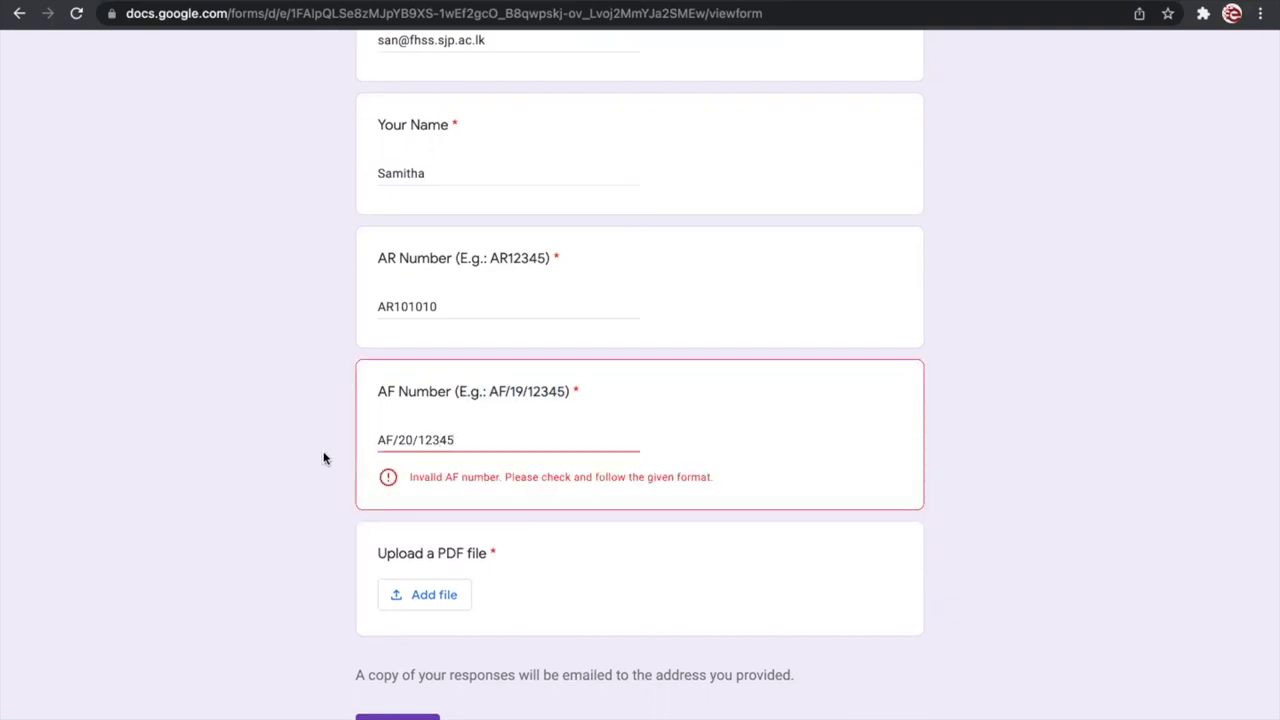
click(520, 441)
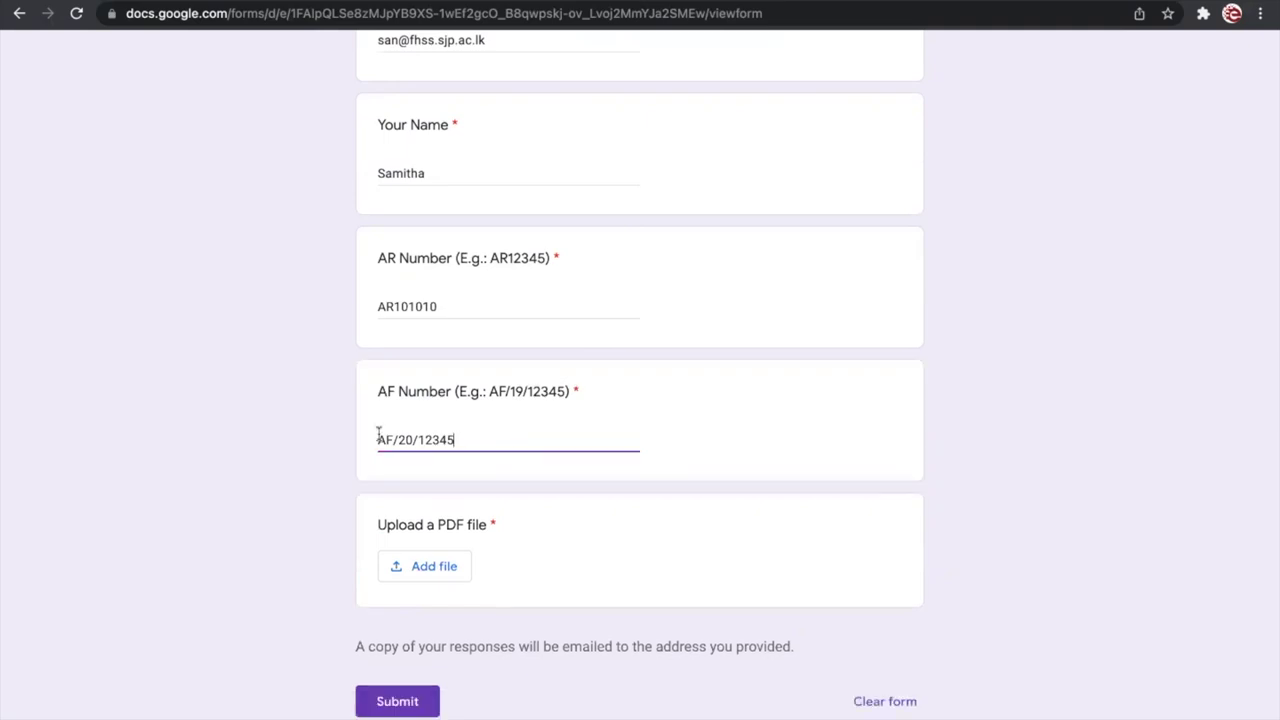
click(327, 432)
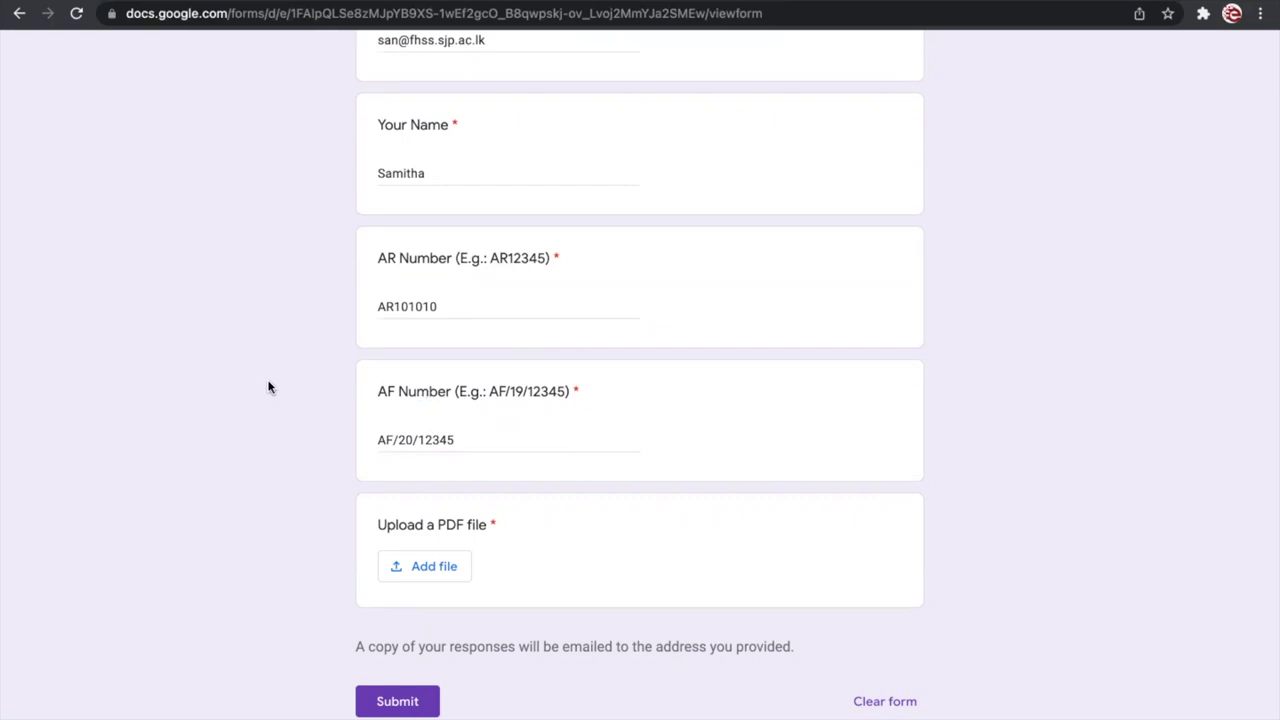
Step: Recheck the AR and AF Number answers for validation errors
scroll(268, 387, up, 1)
click(471, 386)
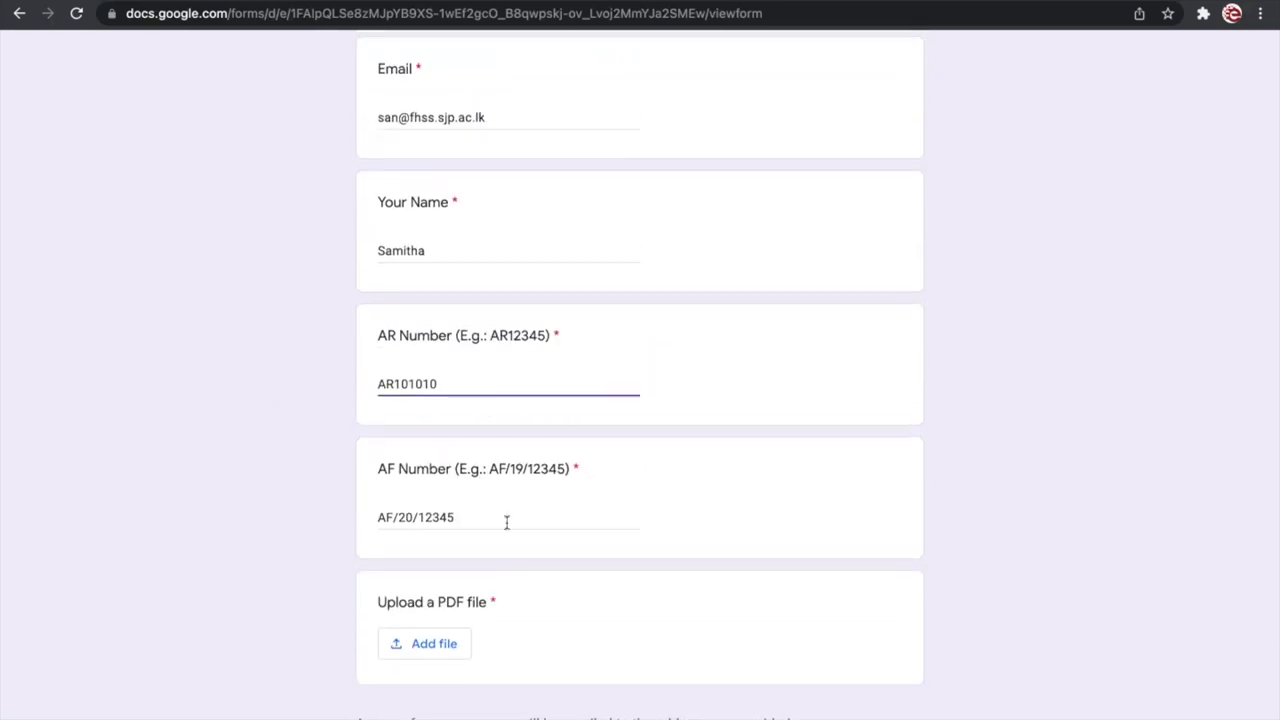
click(466, 517)
click(464, 381)
click(224, 441)
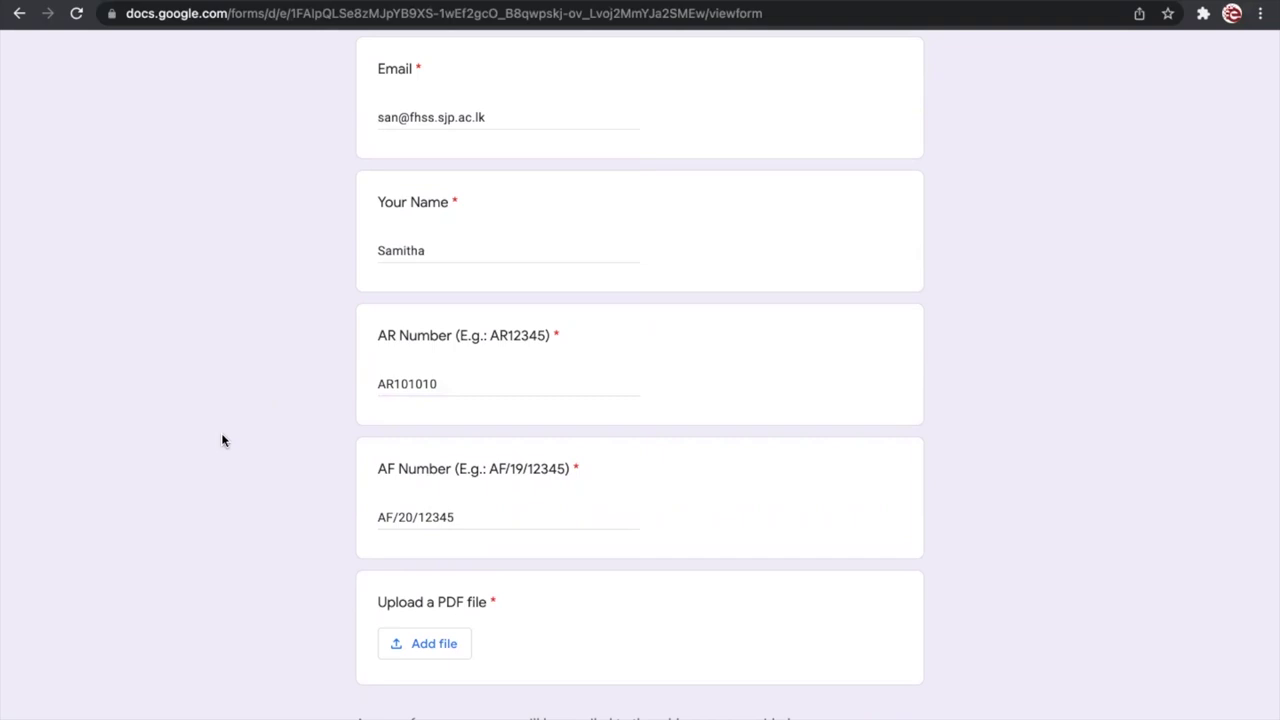
click(466, 382)
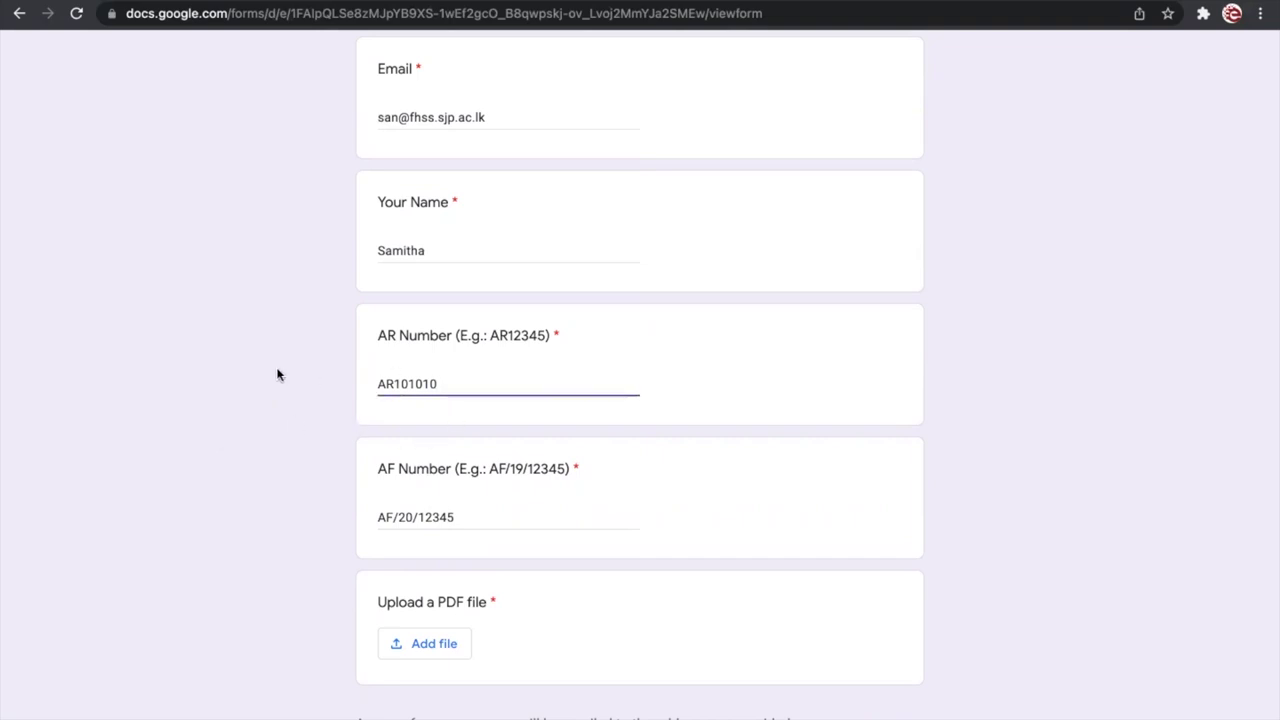
click(280, 373)
click(483, 383)
click(320, 415)
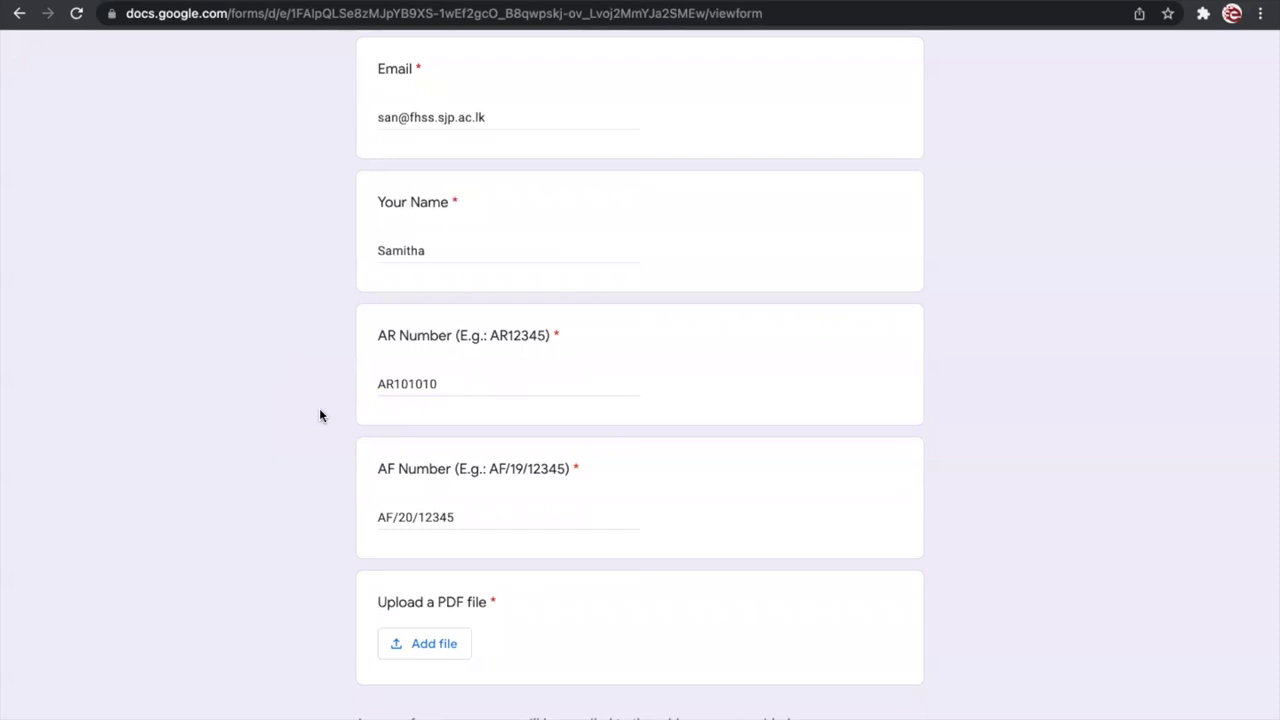
Step: Point out the Upload a PDF file question and bring up its Insert file dialog
scroll(285, 467, down, 2)
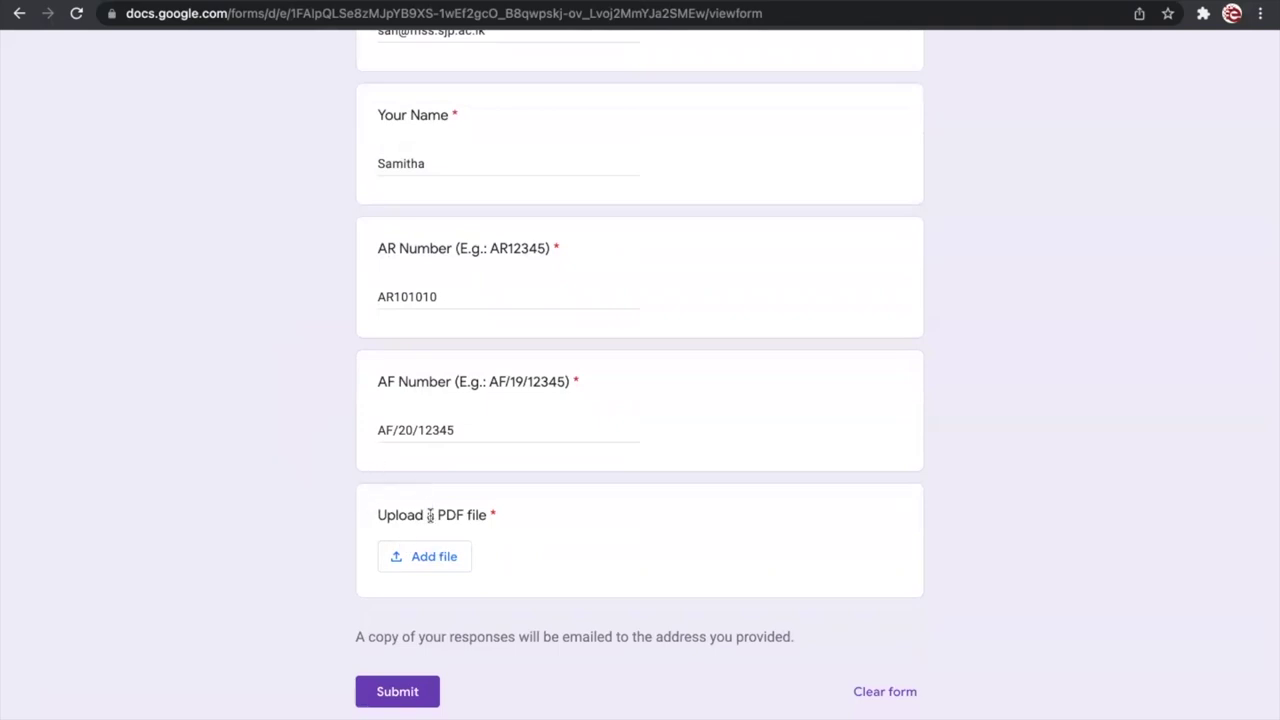
drag(376, 516, 525, 516)
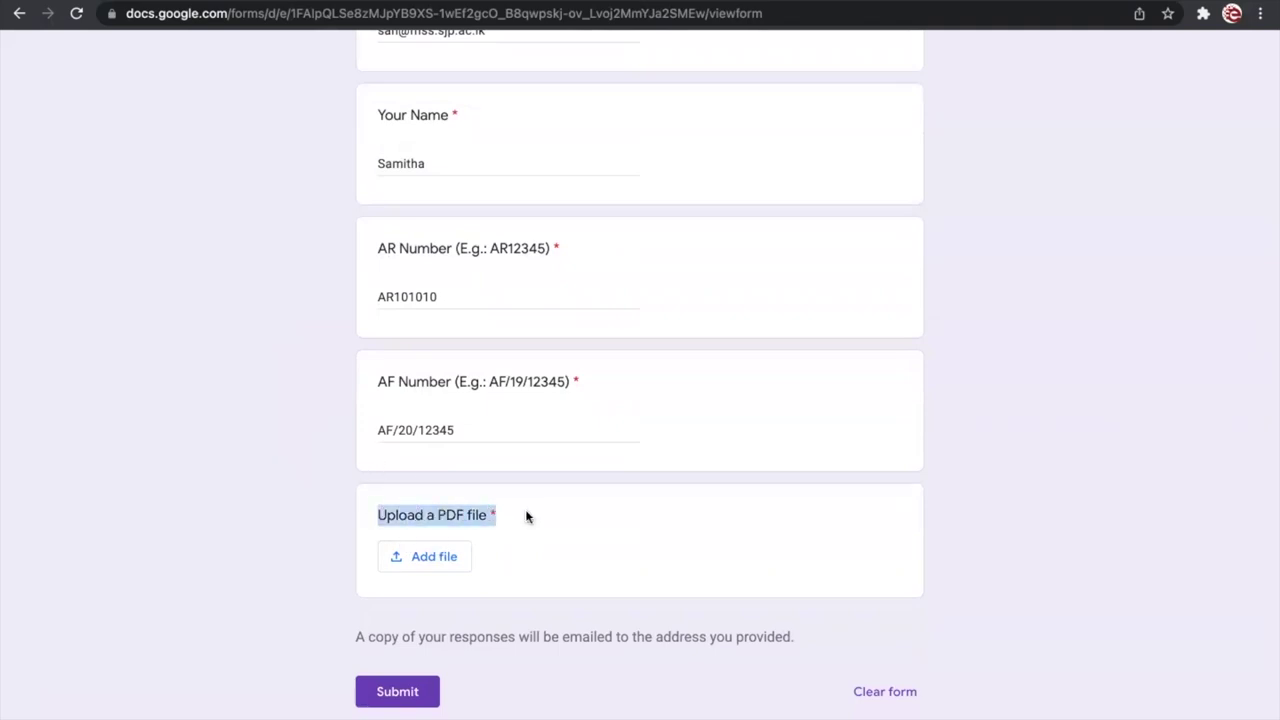
click(525, 516)
drag(437, 509, 461, 508)
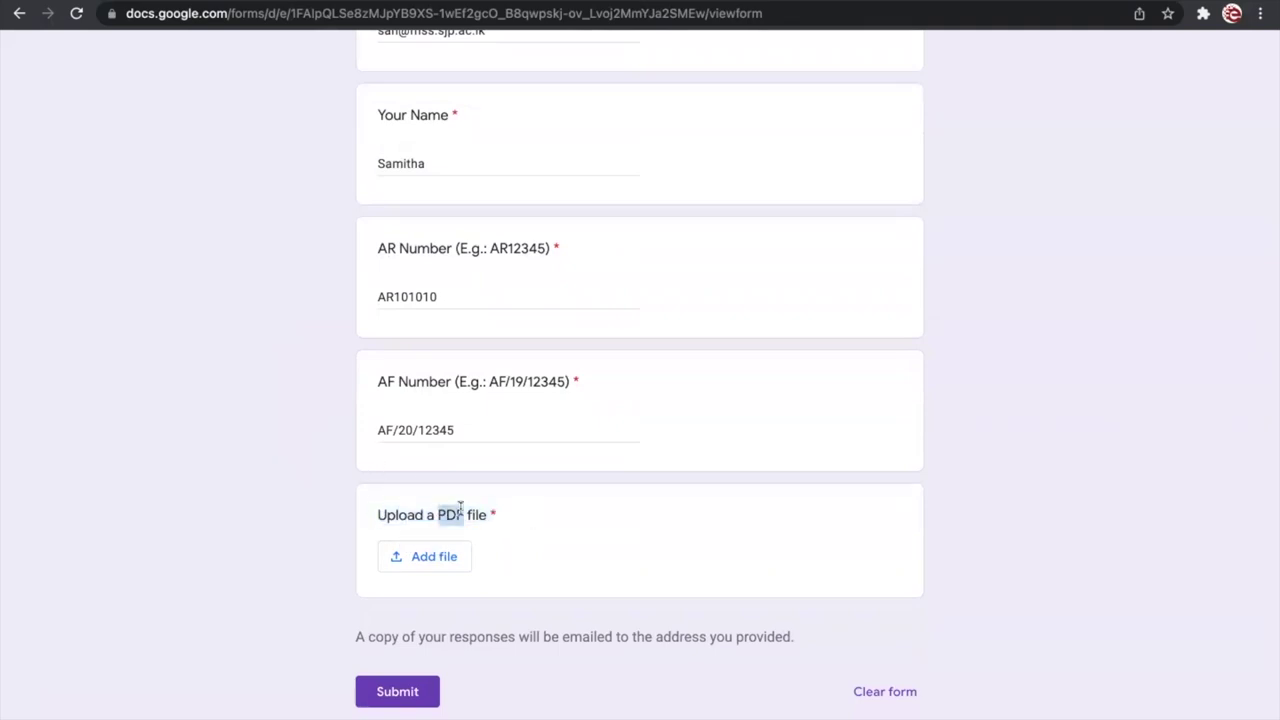
click(461, 507)
drag(377, 514, 461, 509)
click(488, 512)
click(518, 535)
click(448, 561)
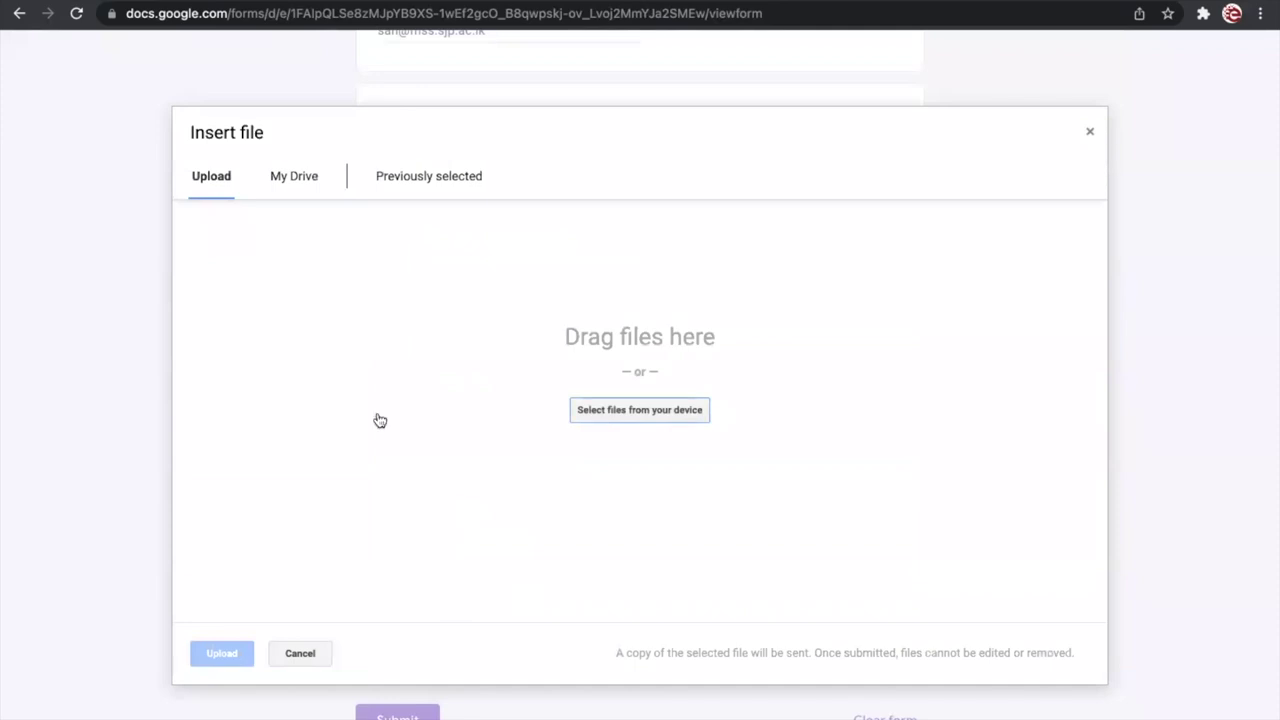
Step: Upload Sample PDF.pdf from the Desktop to the PDF question
click(589, 416)
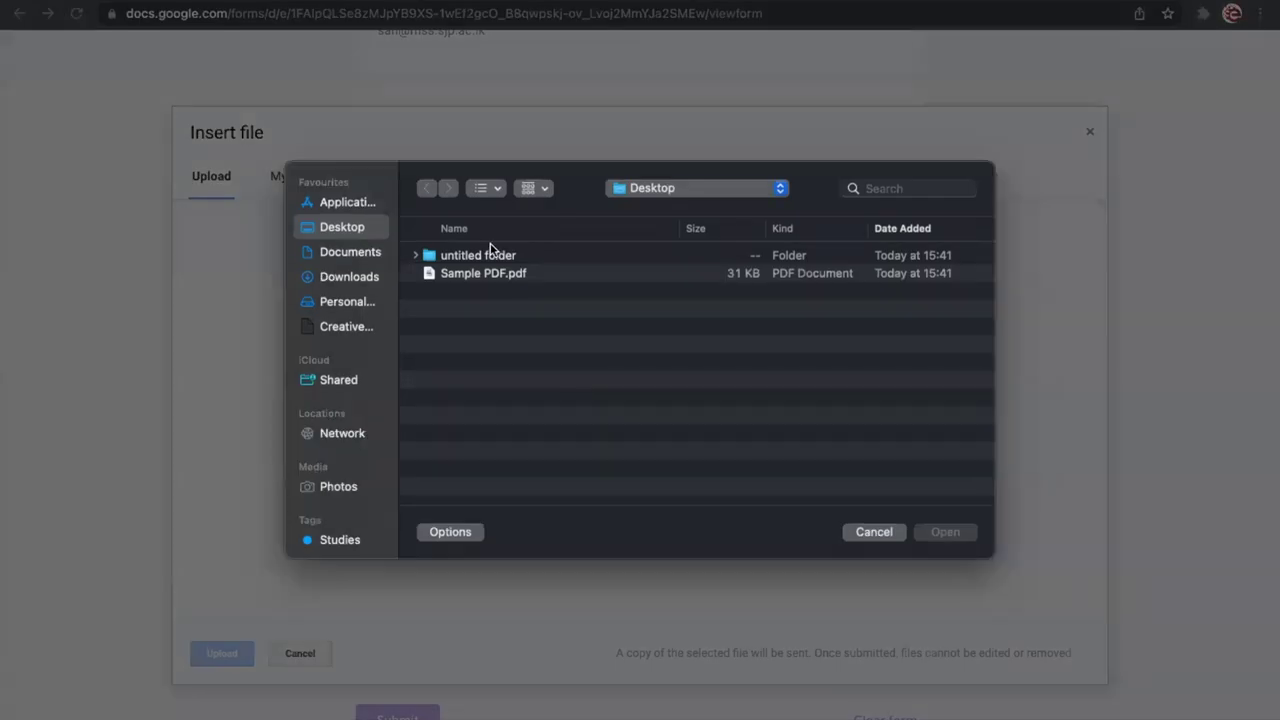
double_click(477, 276)
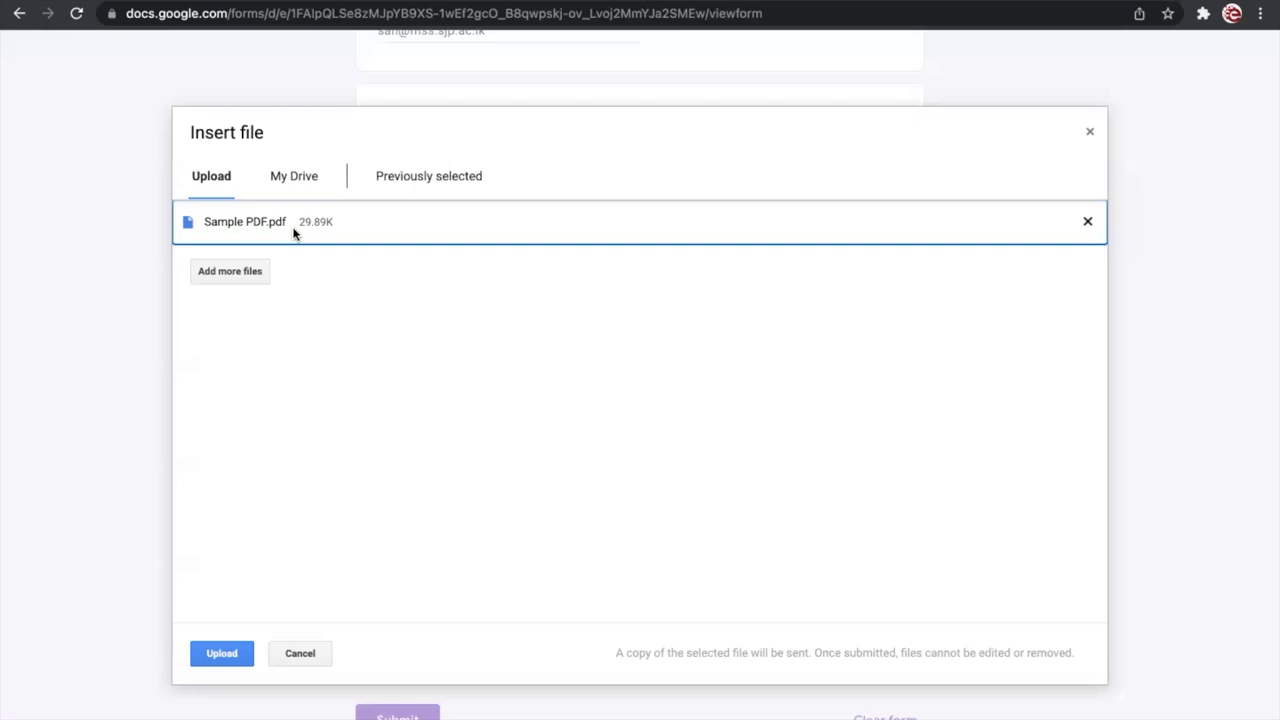
click(223, 655)
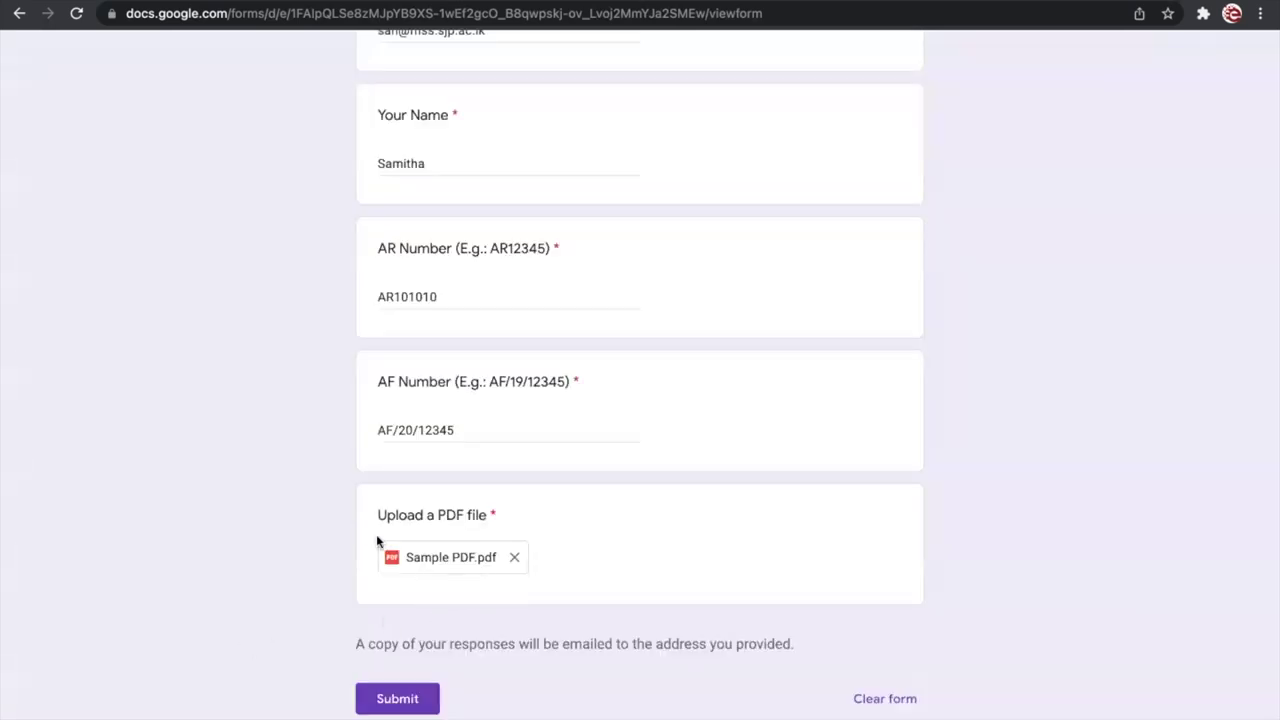
Step: Remove the attached file and choose Sample PDF.pdf from the Desktop again
click(515, 558)
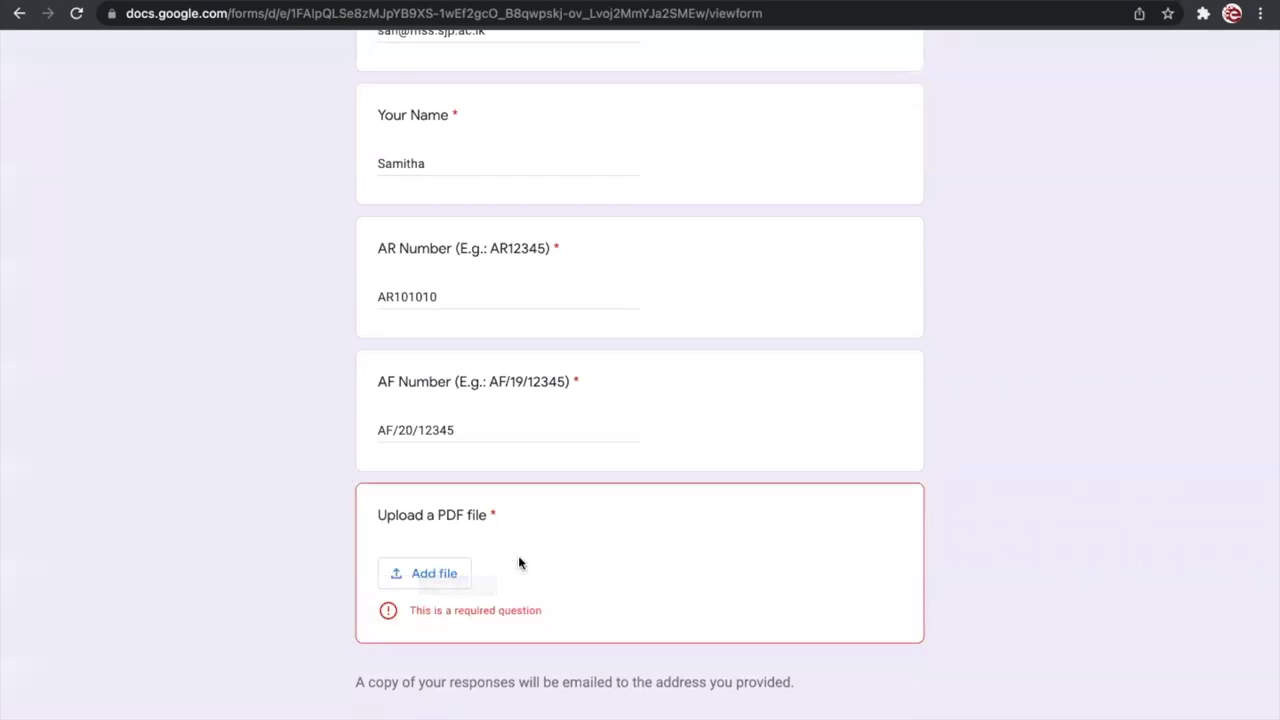
click(444, 585)
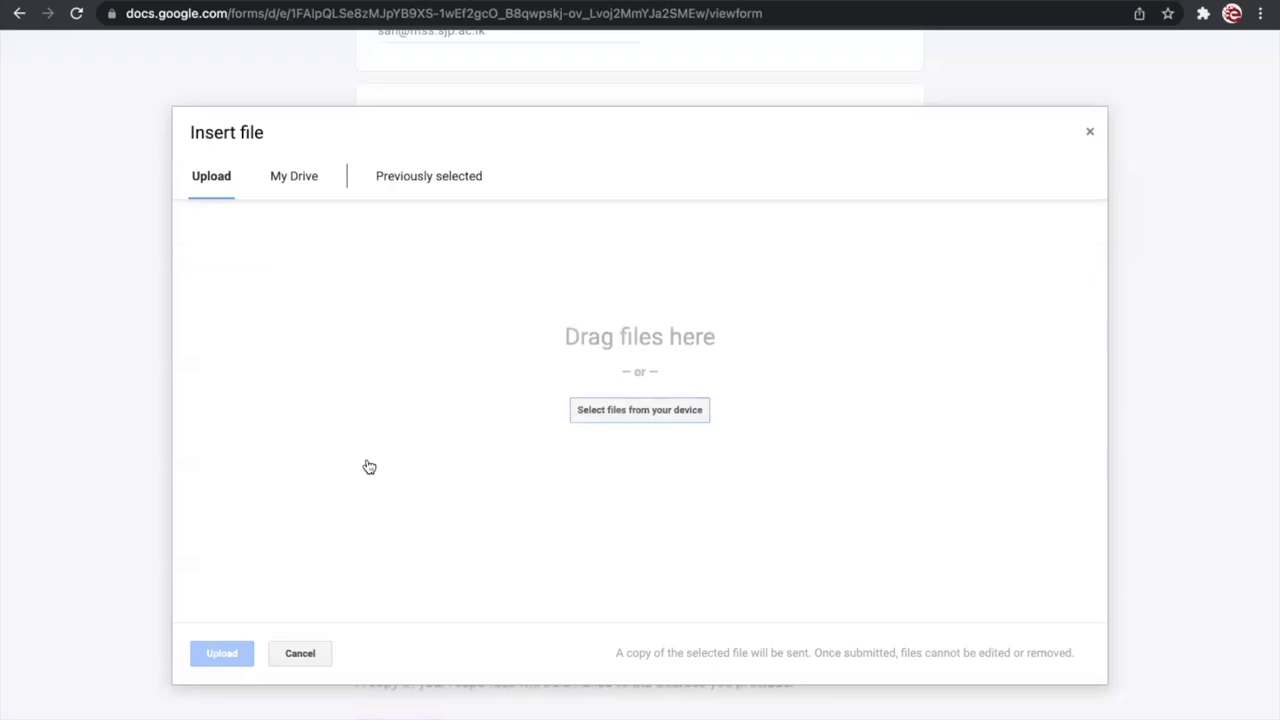
click(430, 186)
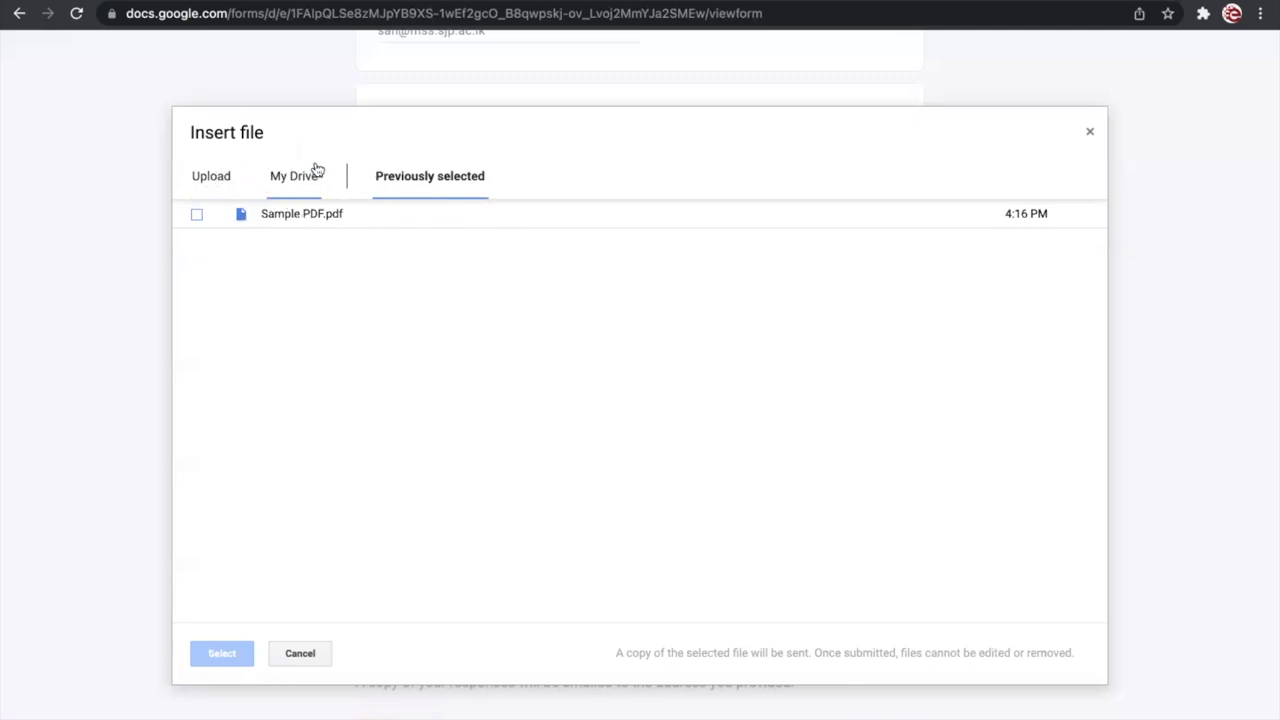
click(225, 193)
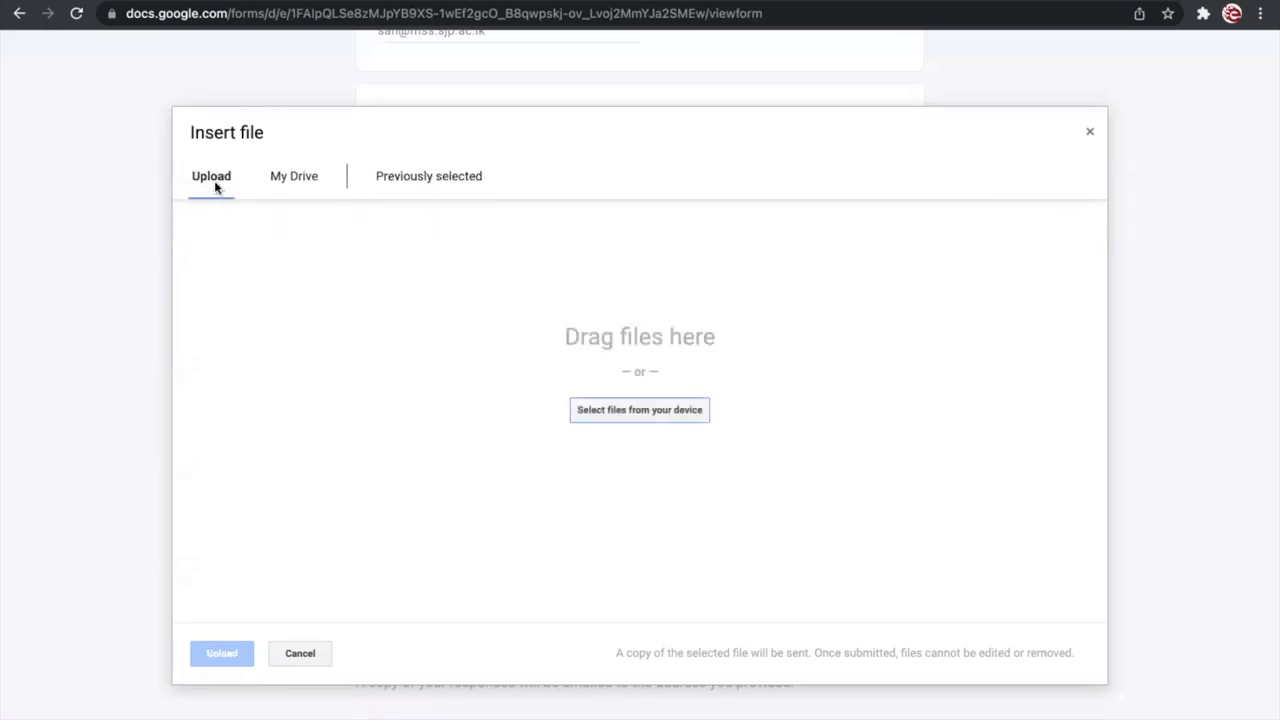
click(630, 410)
click(486, 275)
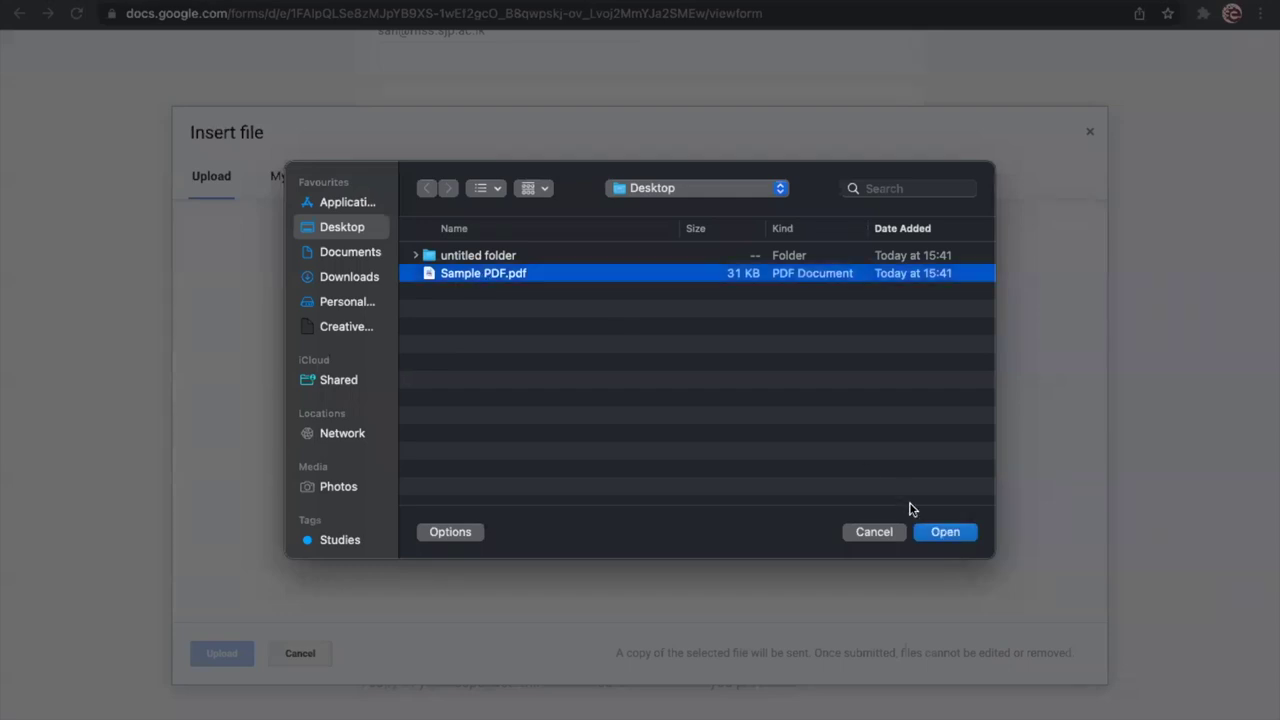
click(944, 532)
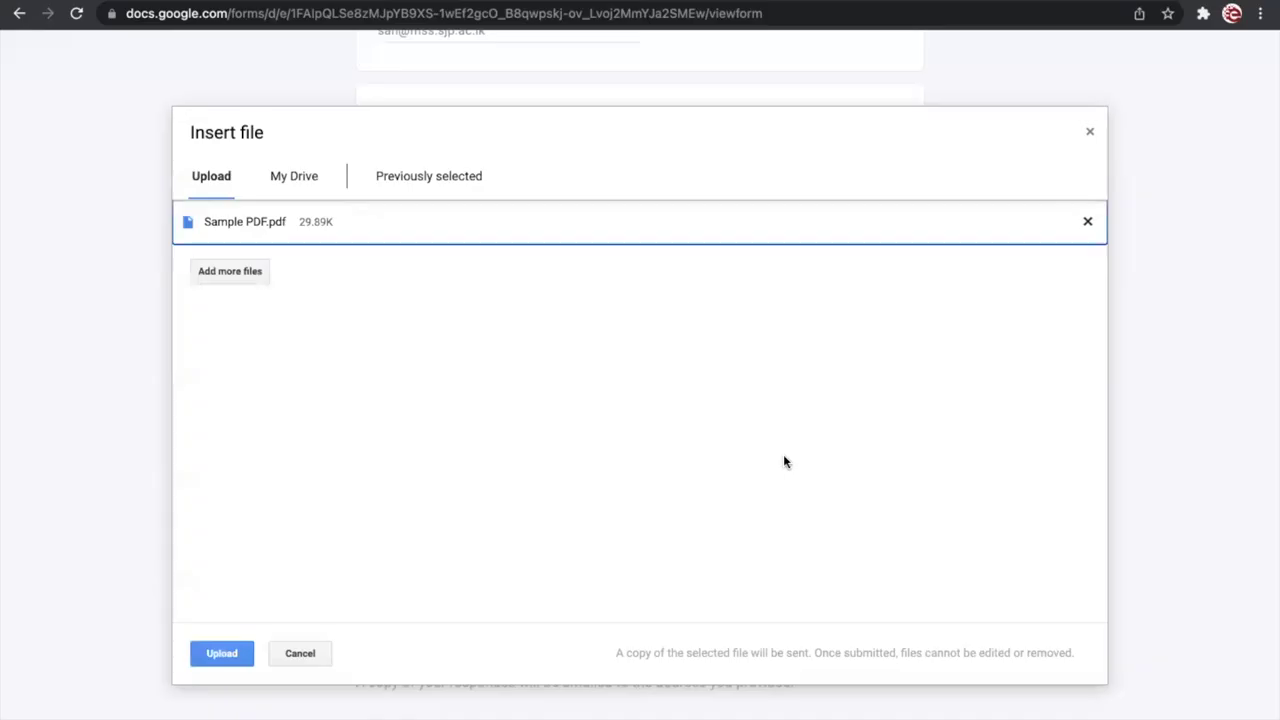
Step: Upload Sample PDF.pdf to the question, then start a new browser tab
click(242, 651)
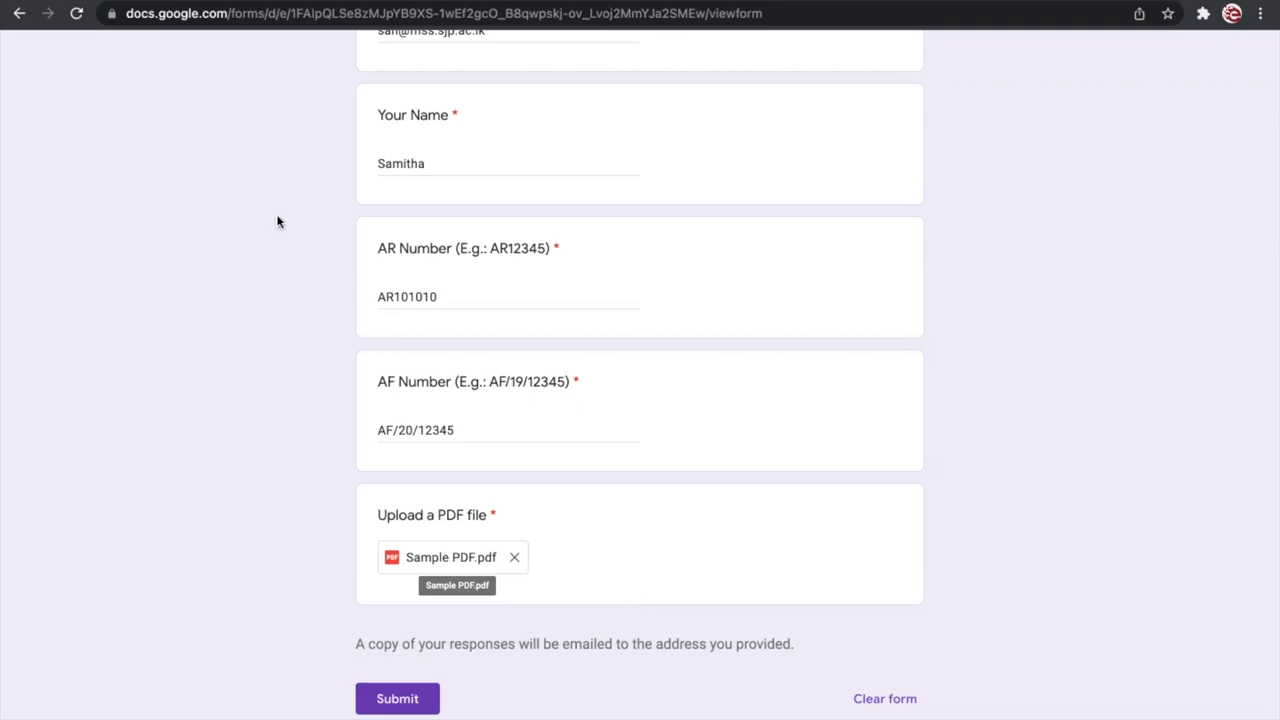
key(ctrl+t)
Step: Go to google.com, search for firefox, and open Mozilla's Firefox download page
text(google.com)
key(Return)
text(firefox)
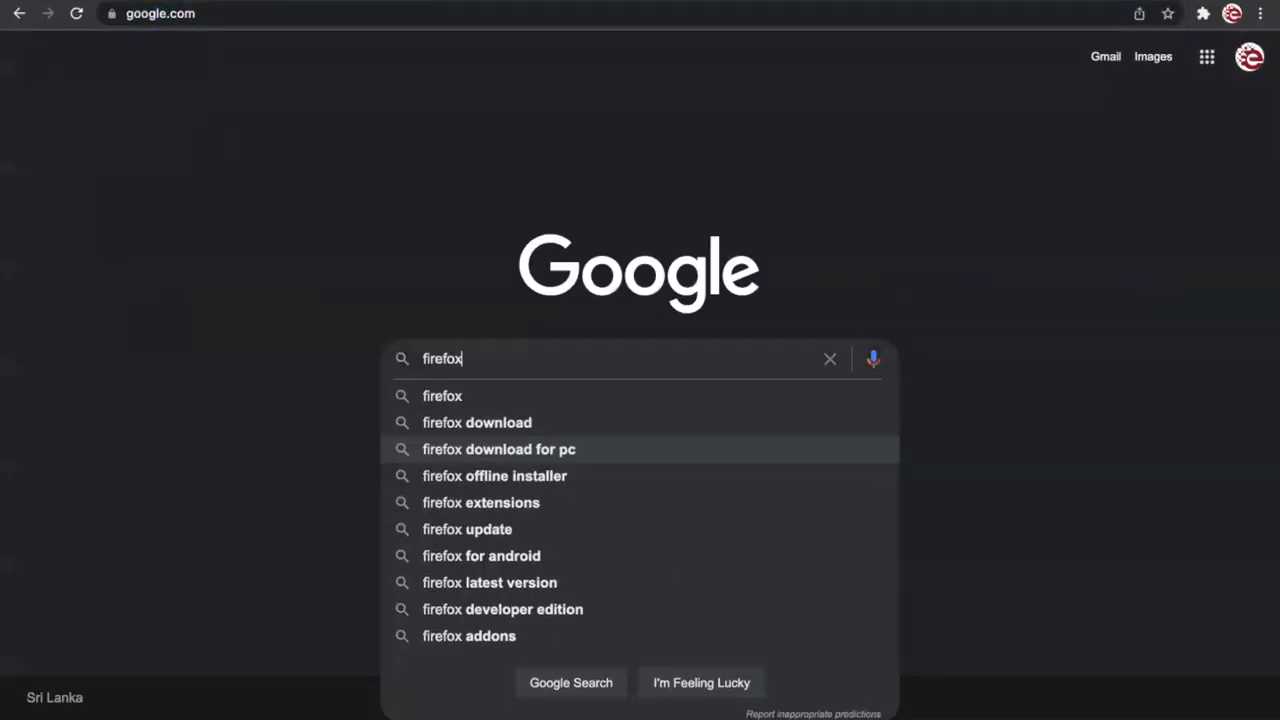
key(Return)
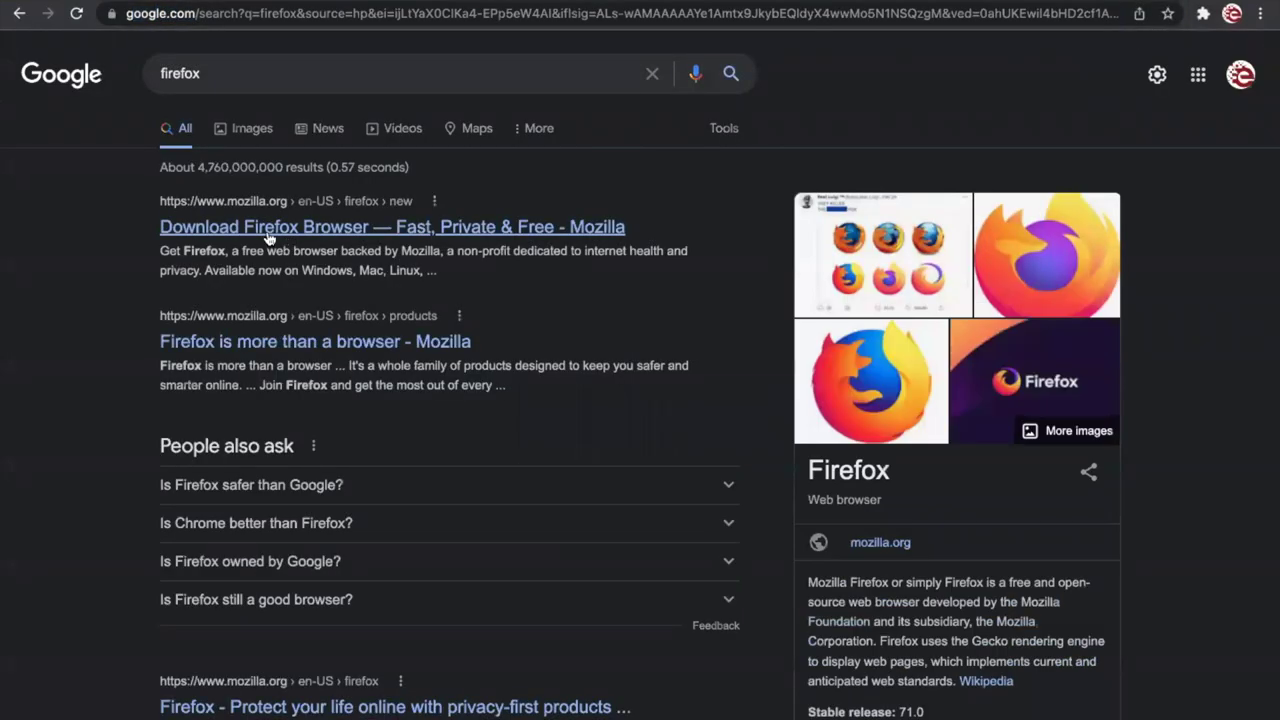
click(336, 228)
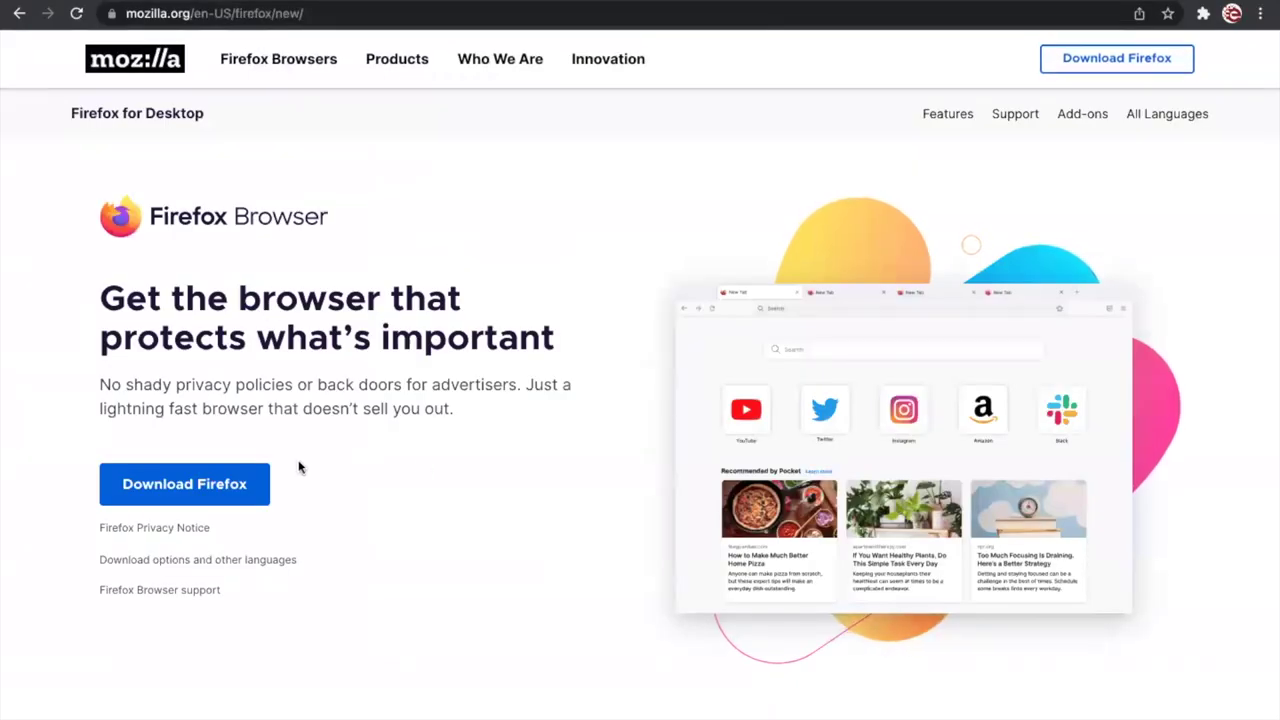
scroll(351, 537, down, 1)
scroll(351, 537, down, 3)
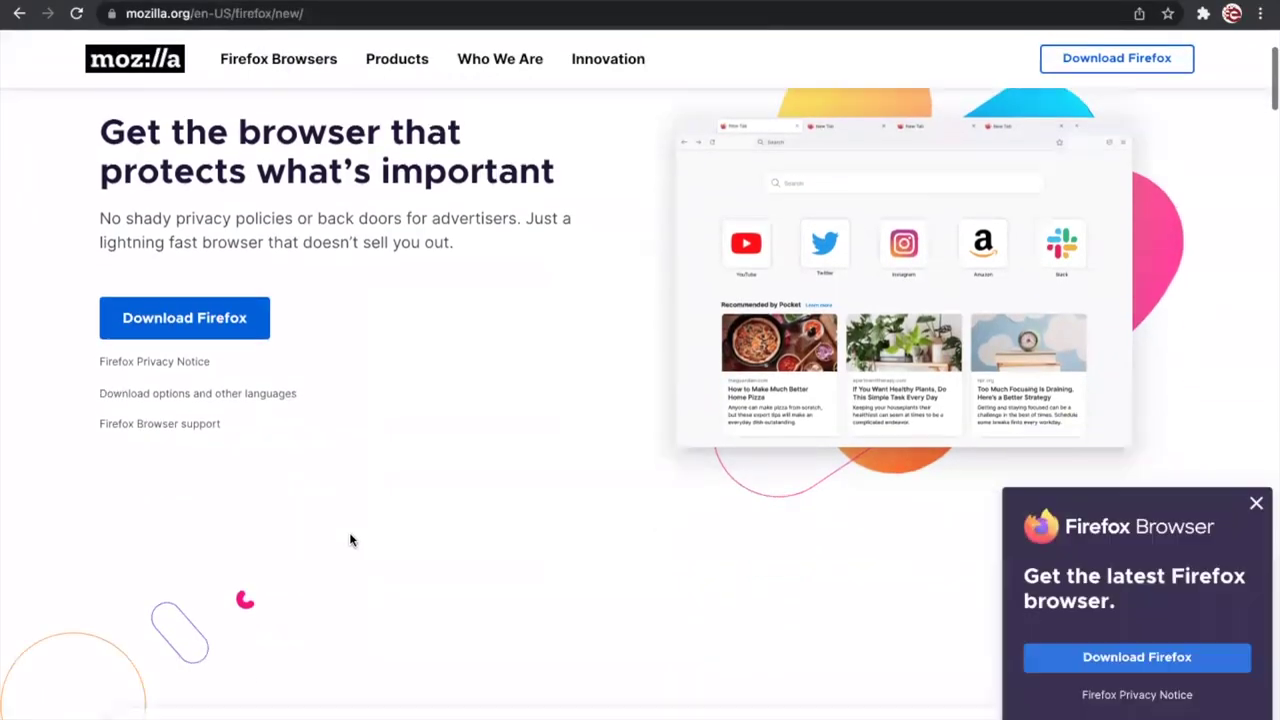
scroll(349, 532, up, 4)
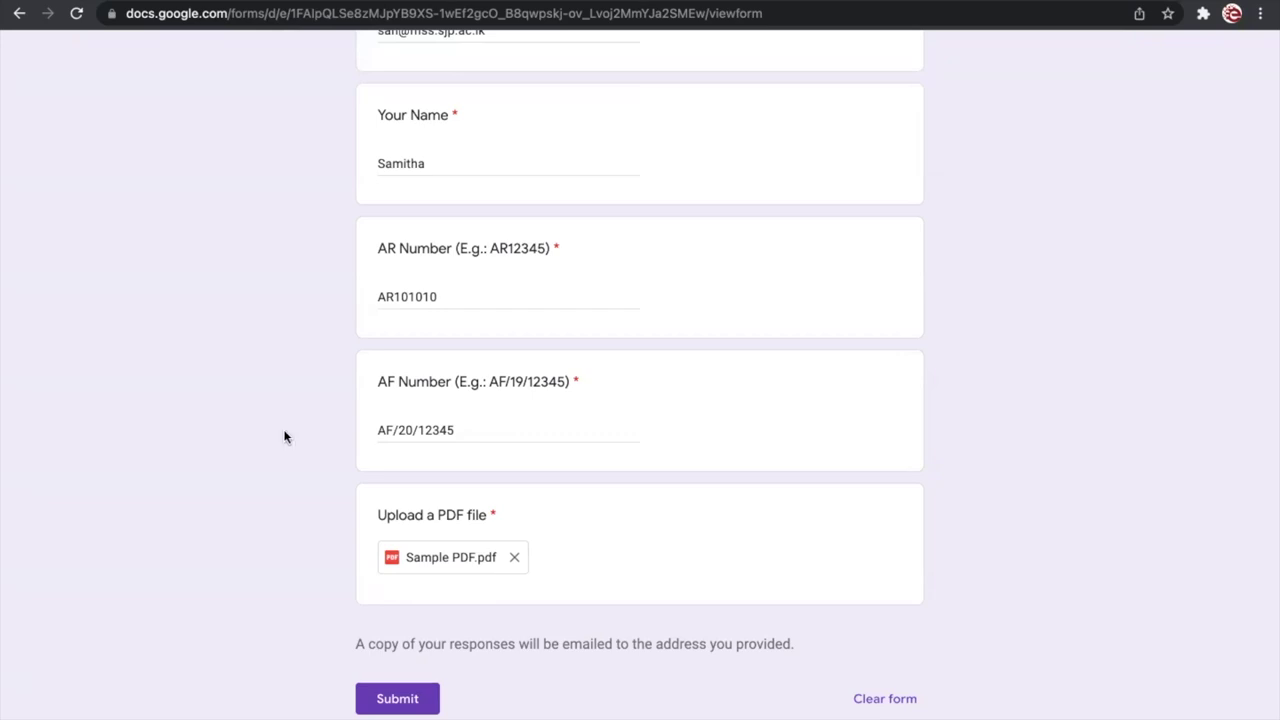
scroll(284, 437, up, 5)
scroll(284, 437, down, 7)
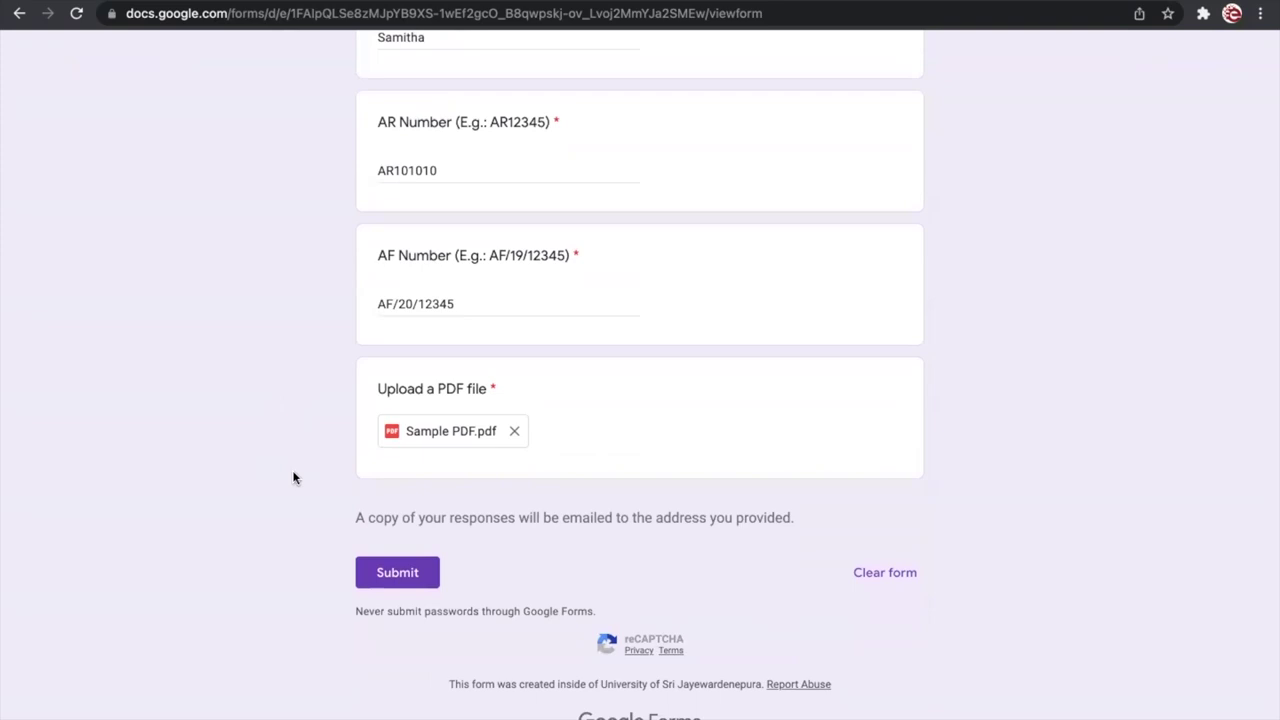
drag(355, 517, 797, 524)
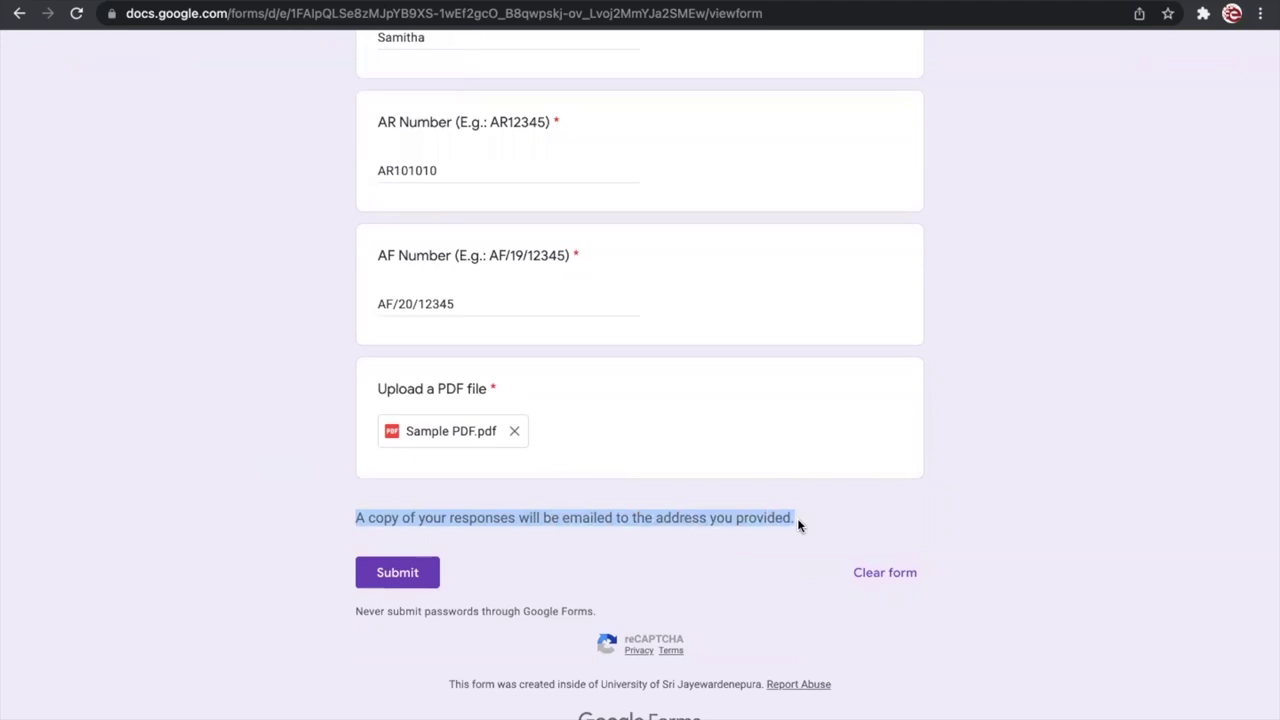
scroll(797, 524, up, 5)
drag(506, 354, 325, 358)
click(310, 382)
scroll(310, 382, down, 5)
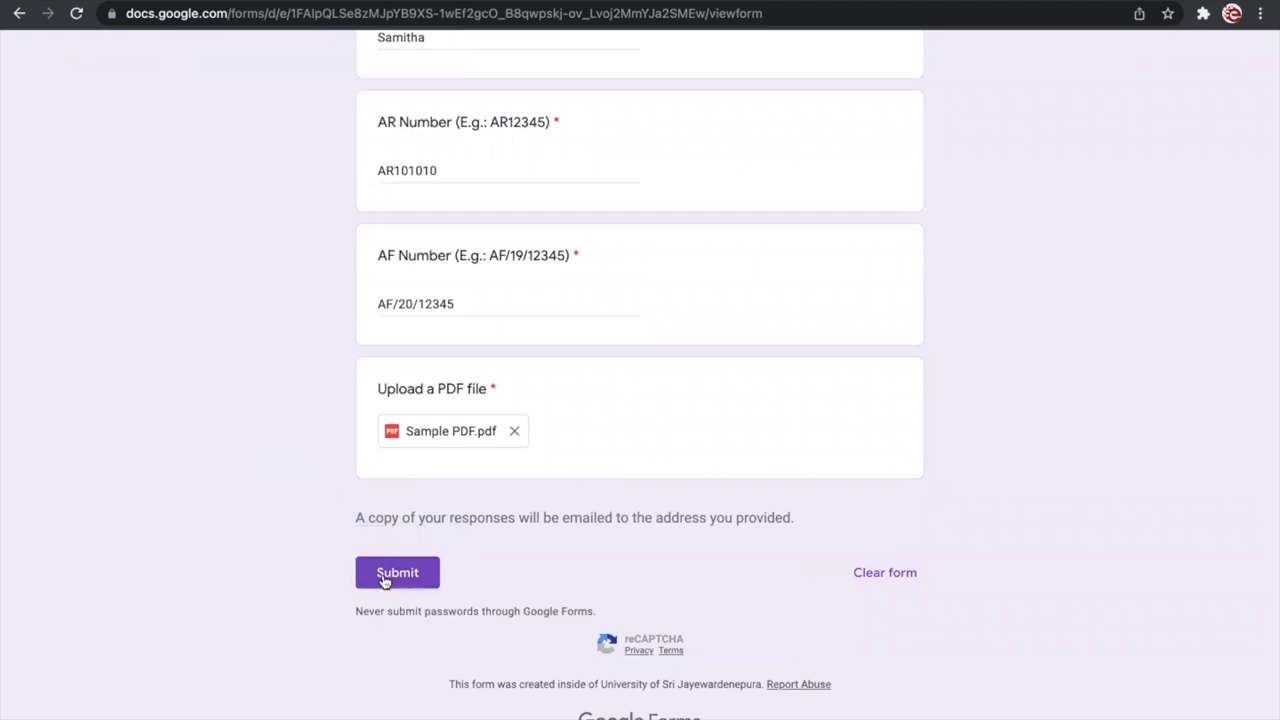
scroll(320, 560, up, 1)
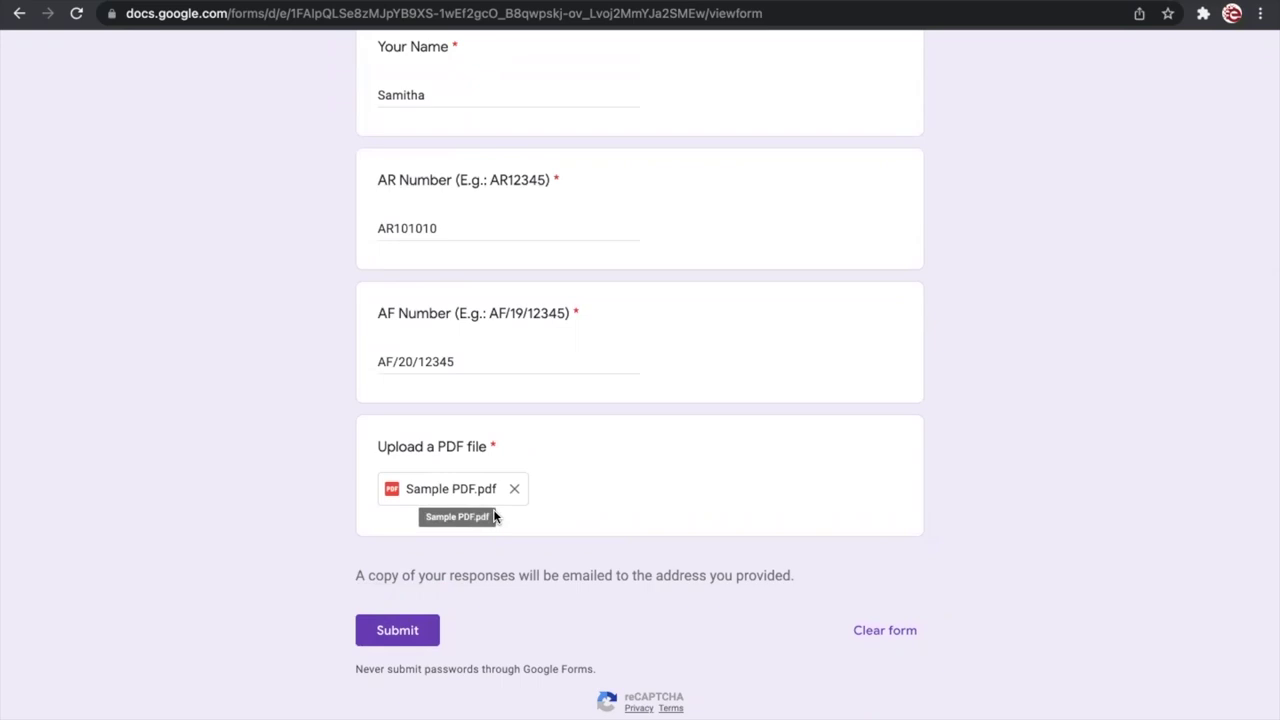
scroll(493, 515, up, 3)
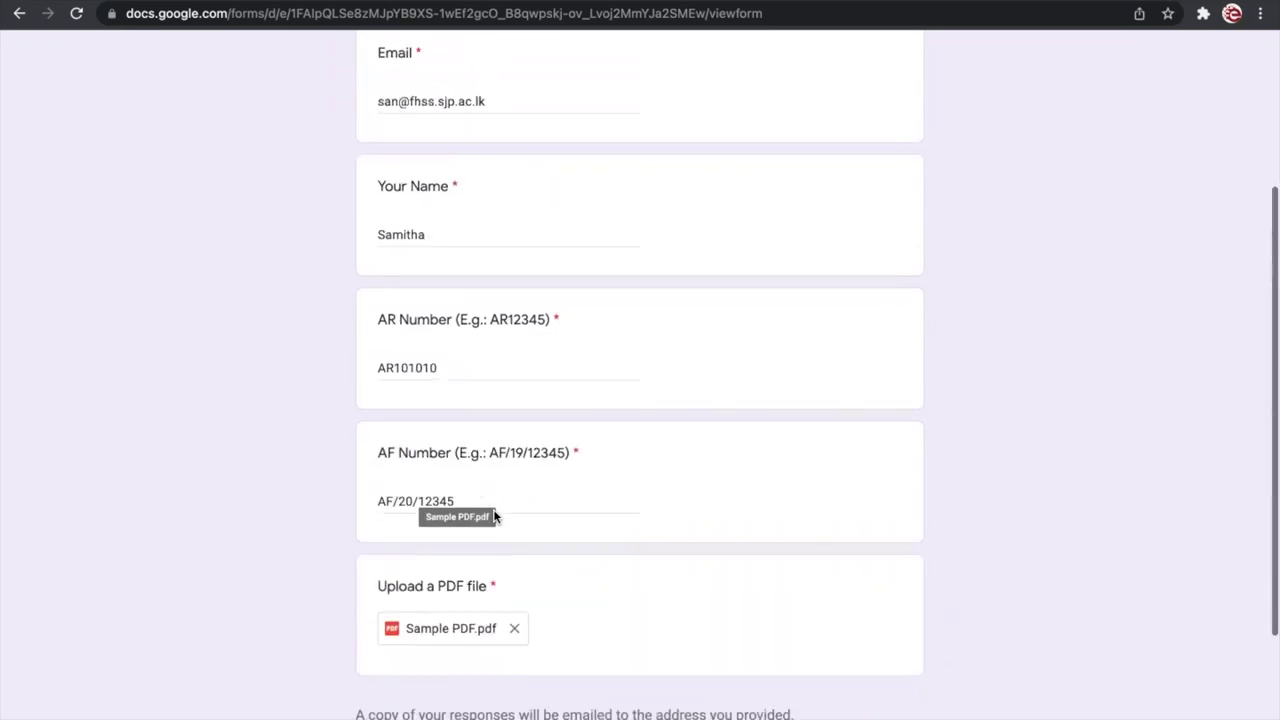
drag(482, 510, 341, 467)
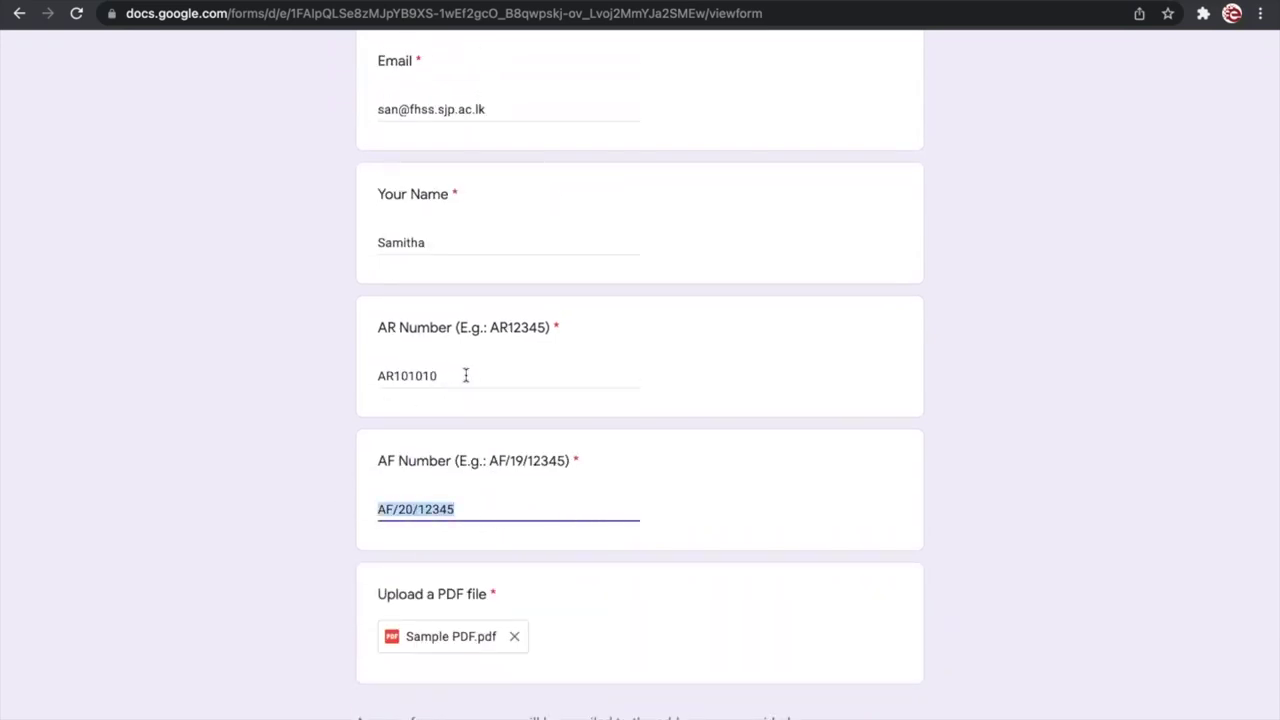
drag(466, 375, 346, 374)
click(280, 372)
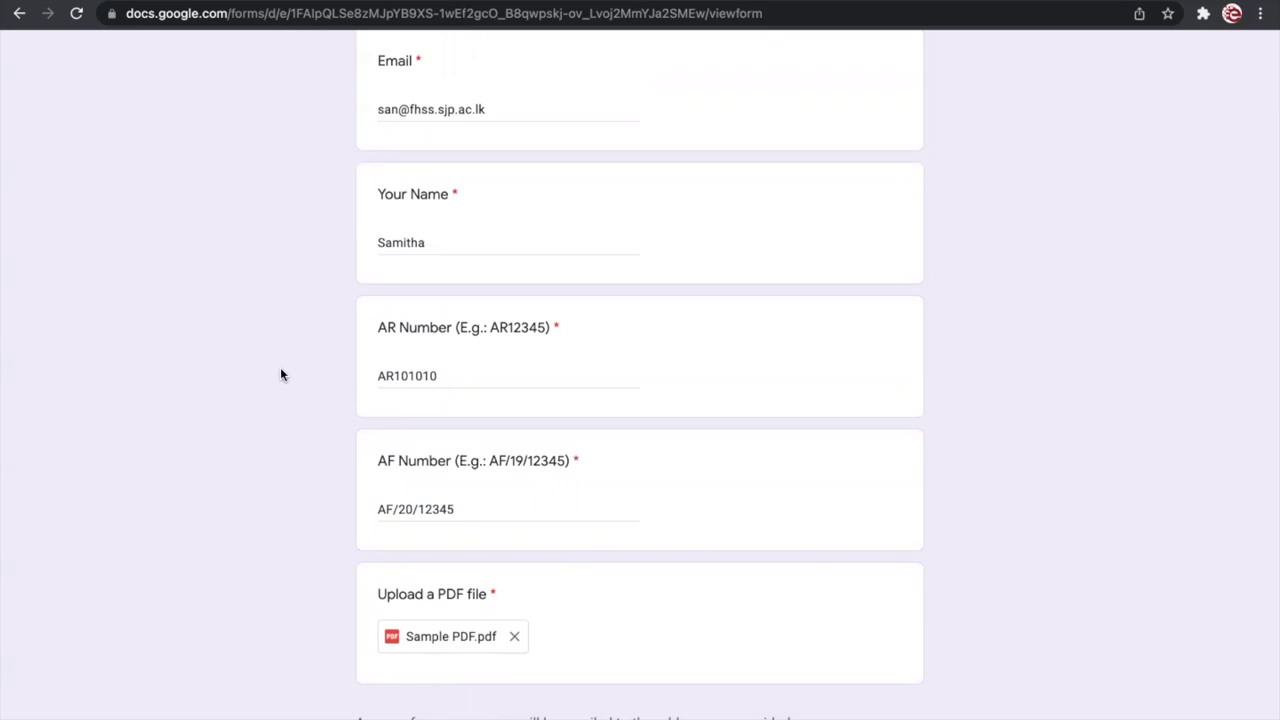
scroll(280, 370, down, 2)
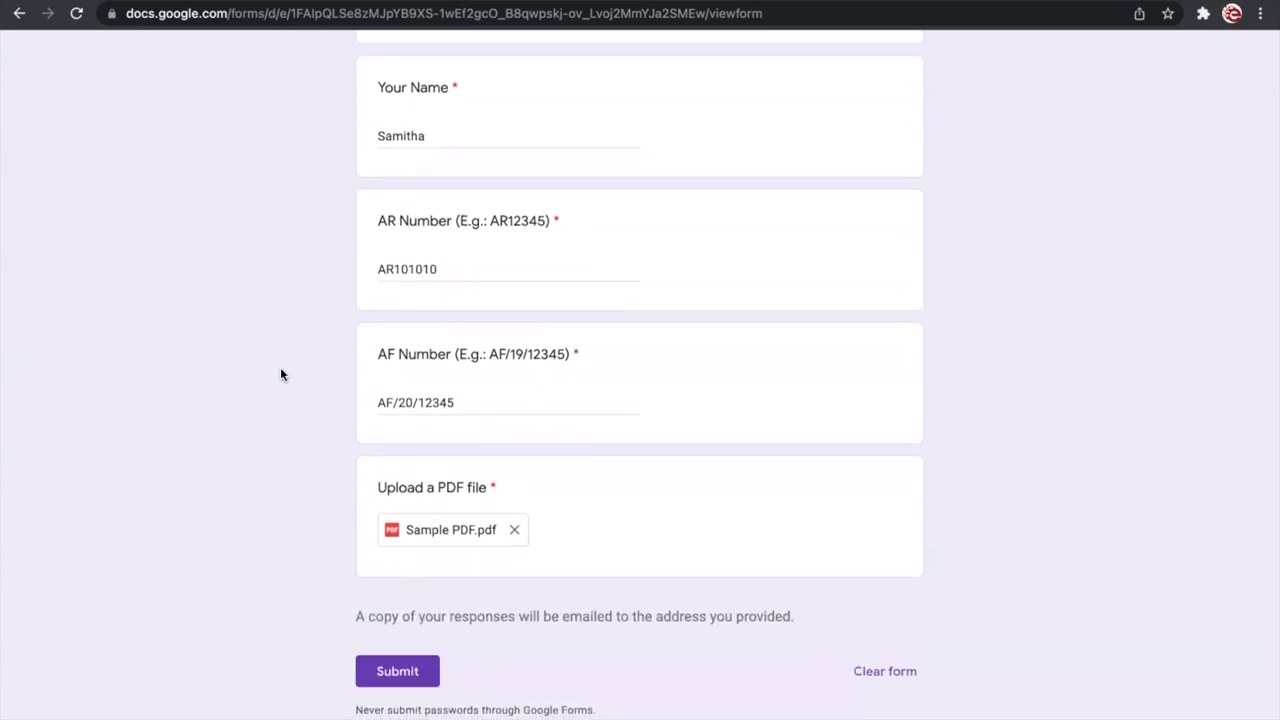
scroll(281, 374, down, 1)
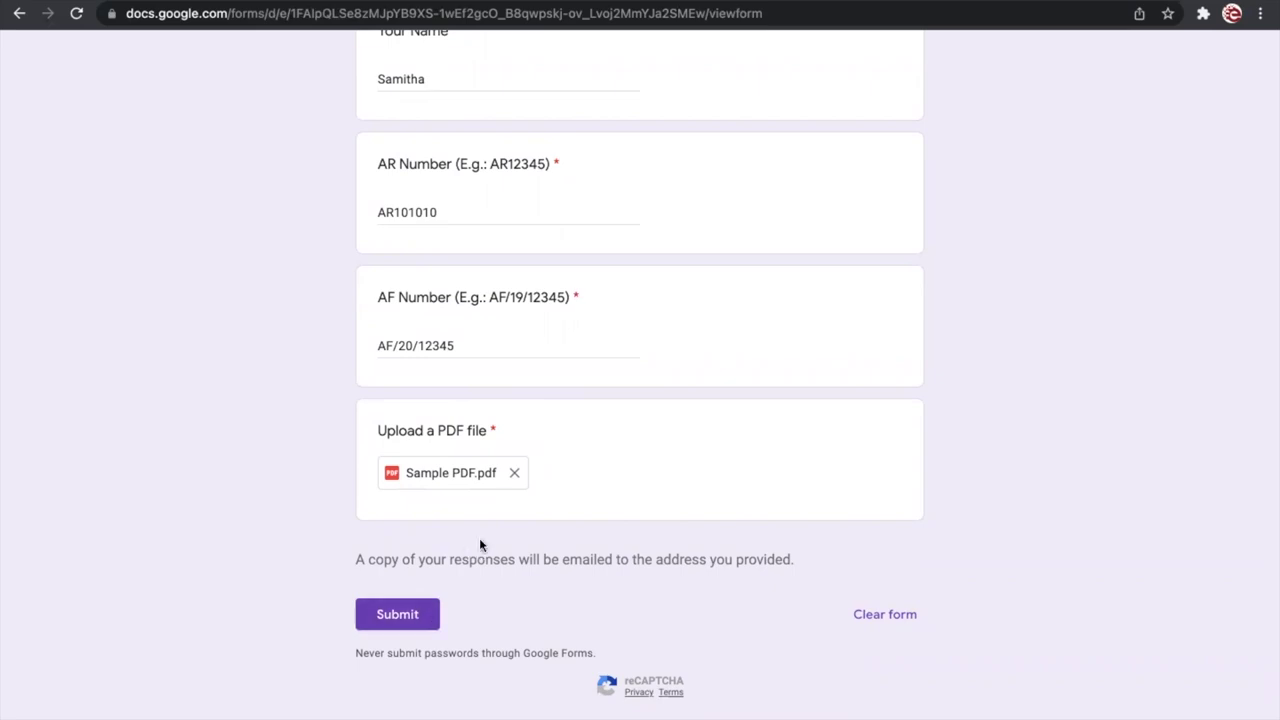
click(455, 474)
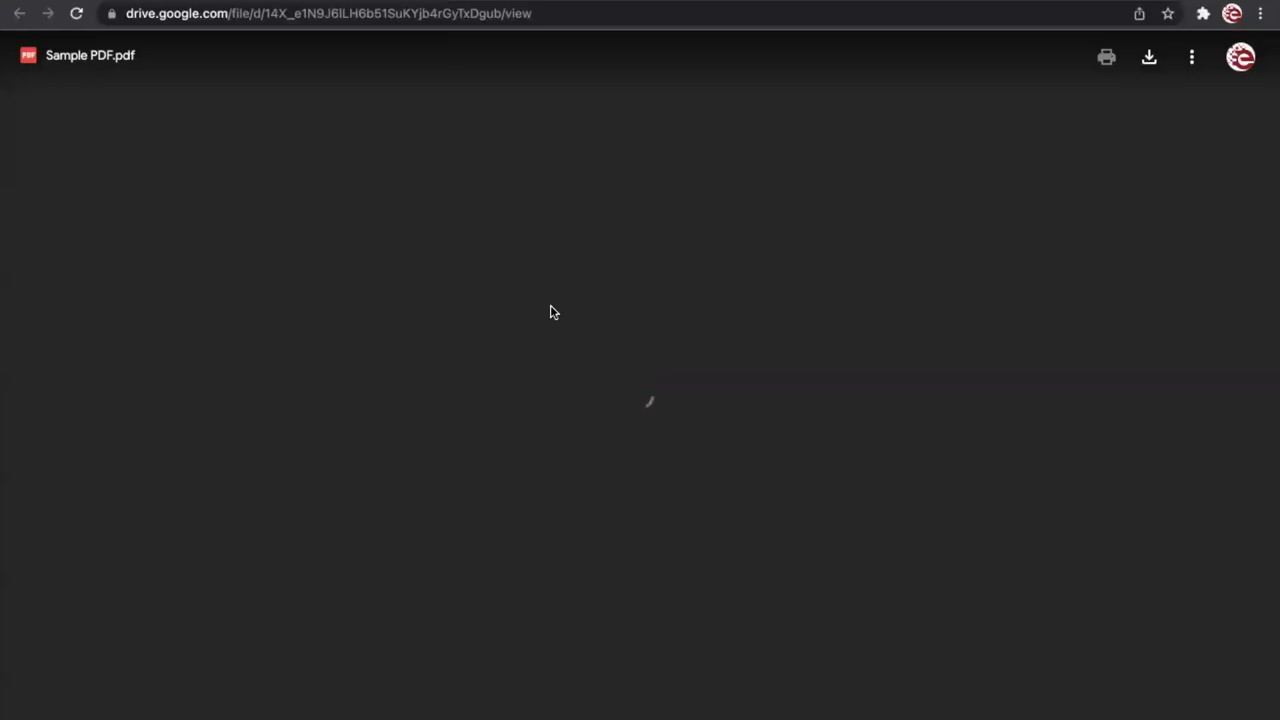
scroll(551, 307, down, 2)
scroll(551, 307, up, 2)
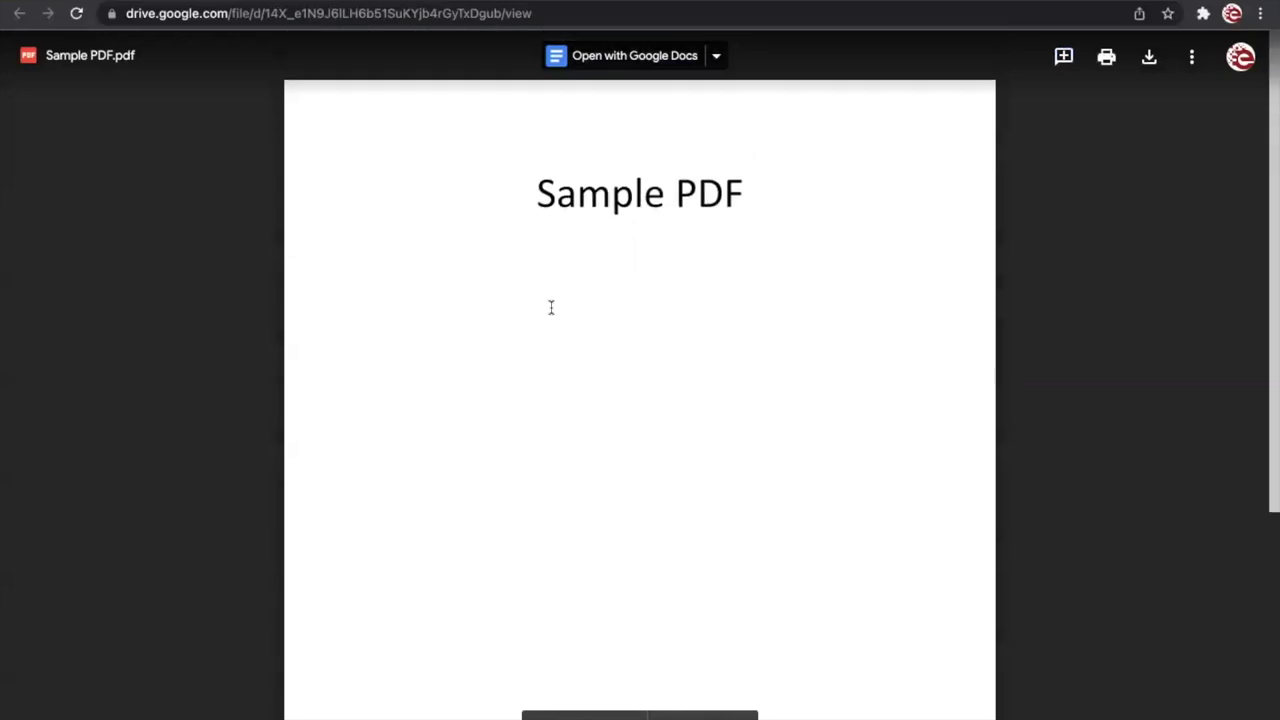
scroll(551, 307, down, 3)
scroll(551, 307, up, 3)
key(ctrl+w)
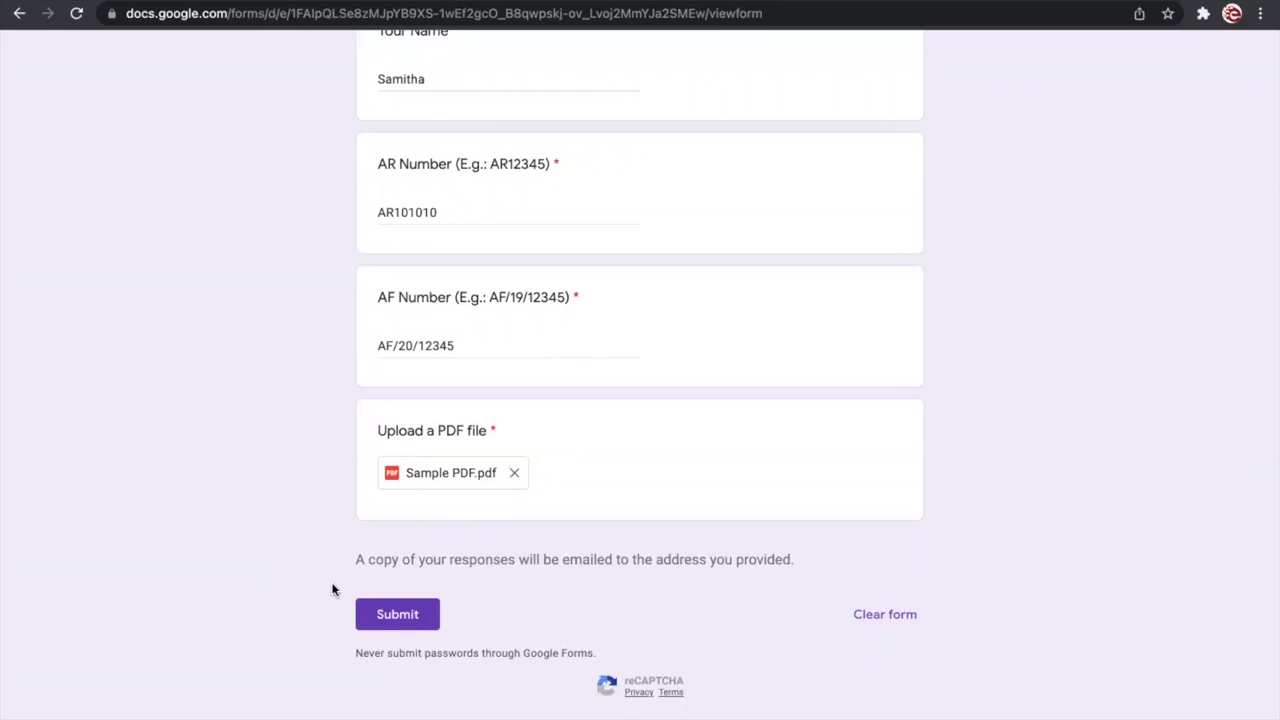
Step: Submit the form and highlight the 'Your response has been recorded' confirmation
click(390, 613)
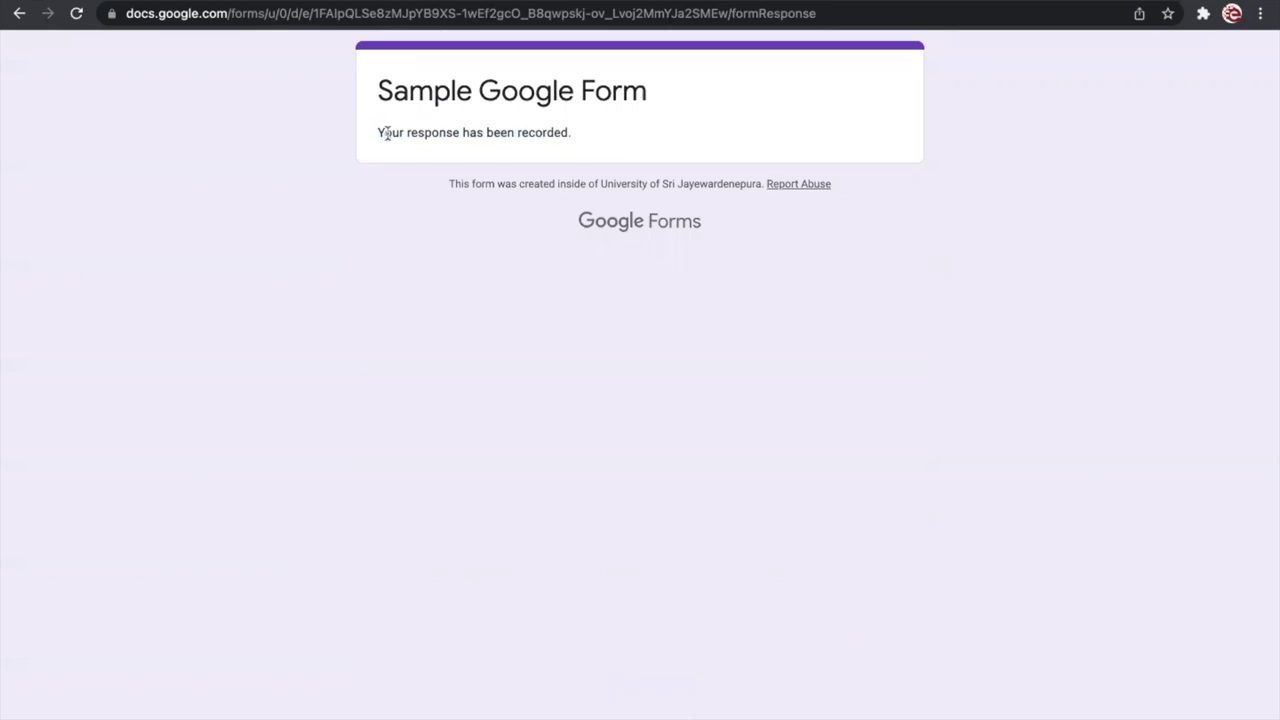
drag(377, 131, 598, 136)
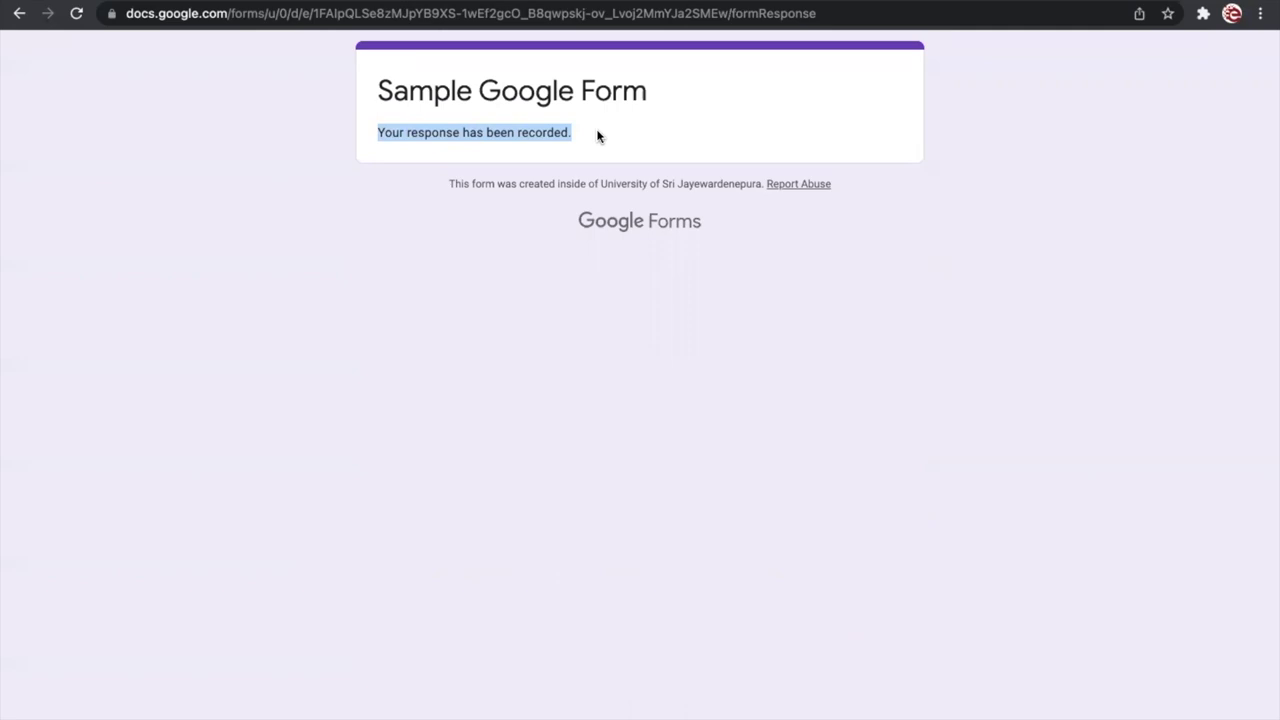
click(309, 205)
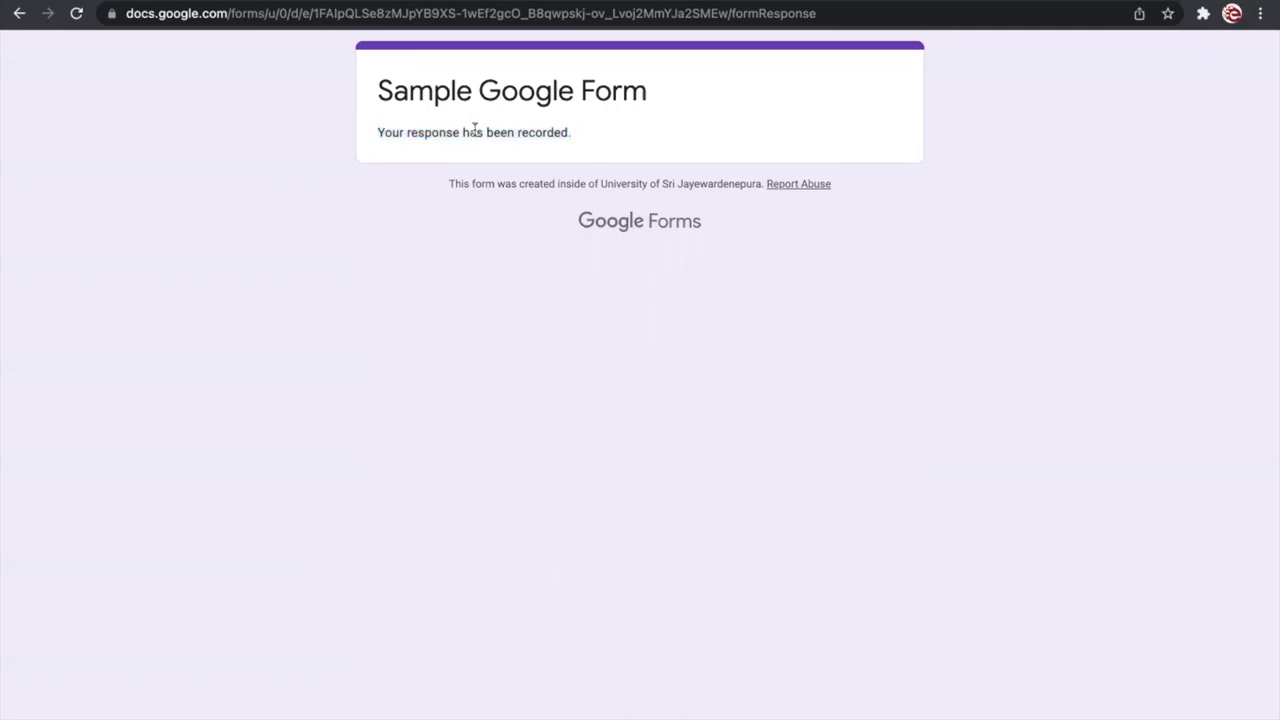
drag(374, 131, 603, 134)
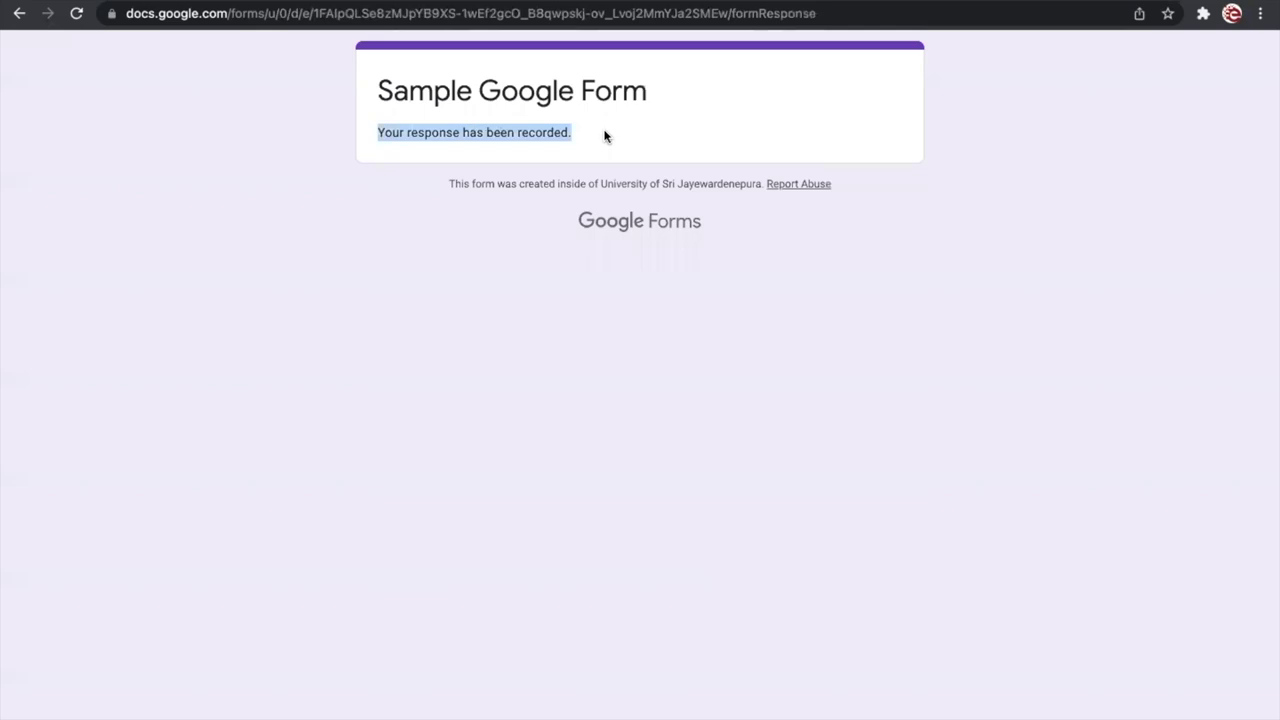
click(217, 169)
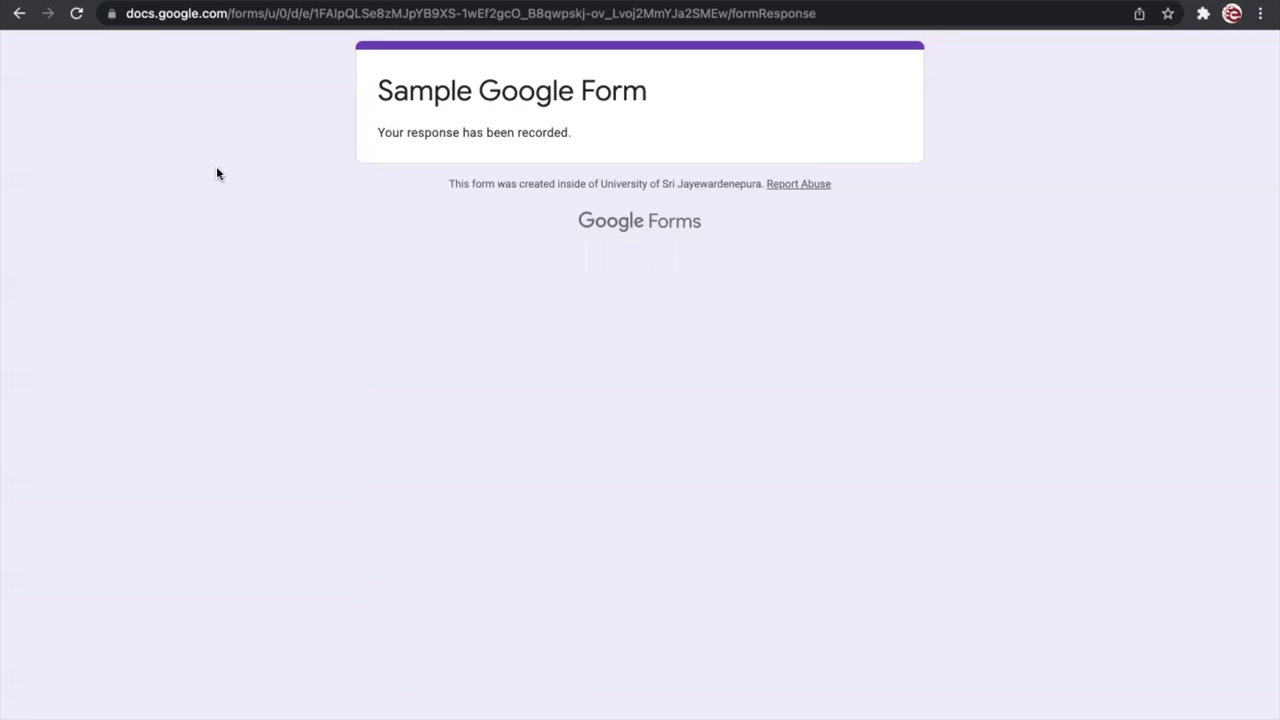
click(292, 14)
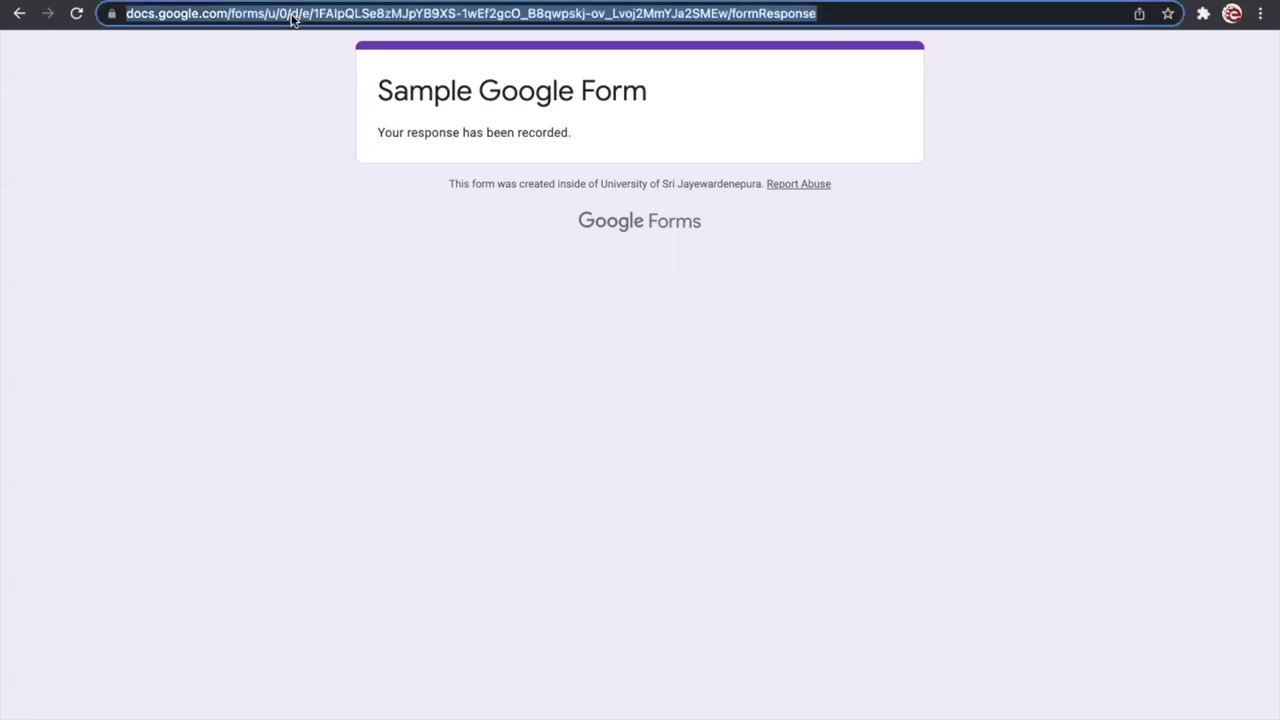
Step: Load the Moodle LMS course's Lecture 02 materials, then advance the slides to 'Online MCQ Platform'
text(lms)
key(Return)
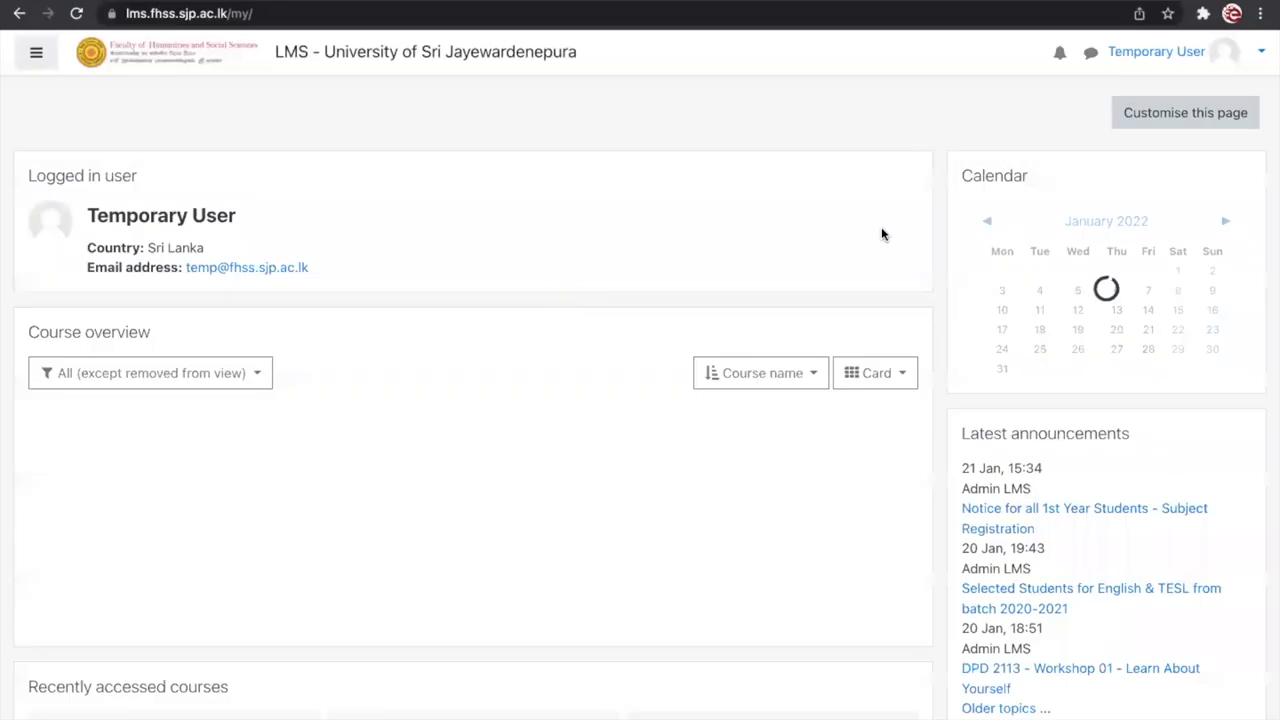
scroll(429, 551, down, 8)
scroll(429, 554, down, 3)
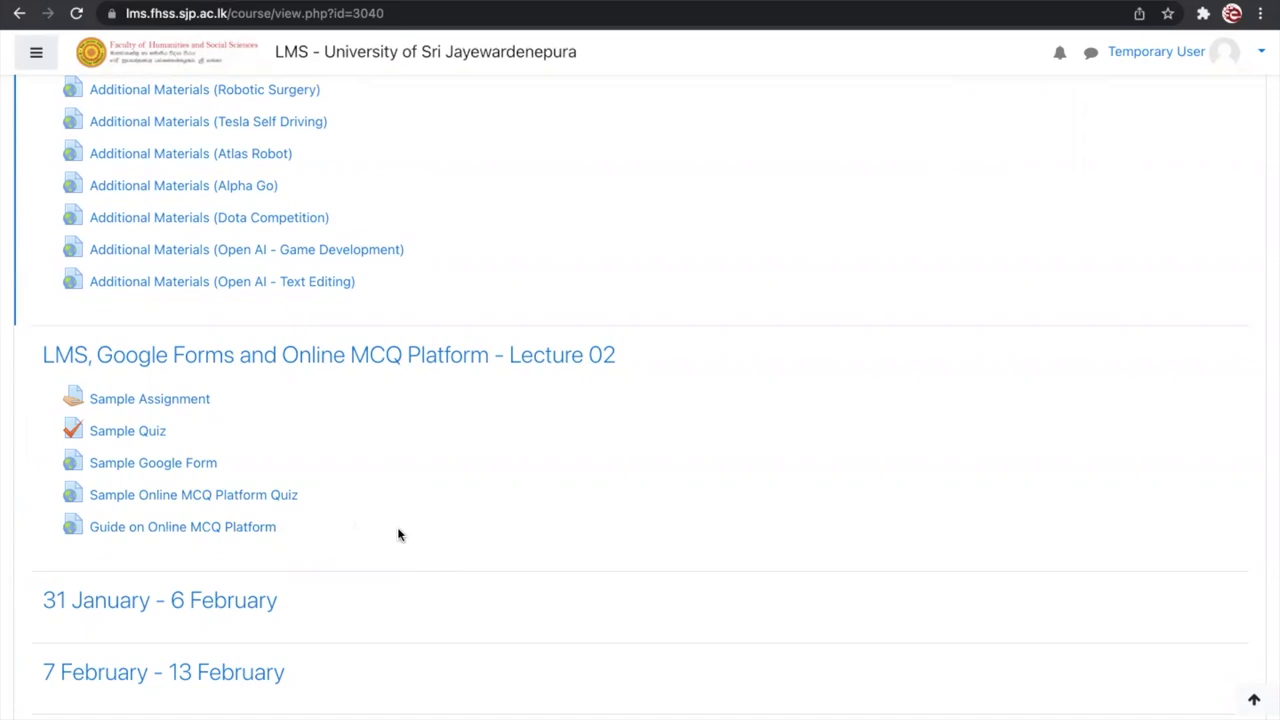
key(ctrl+Right)
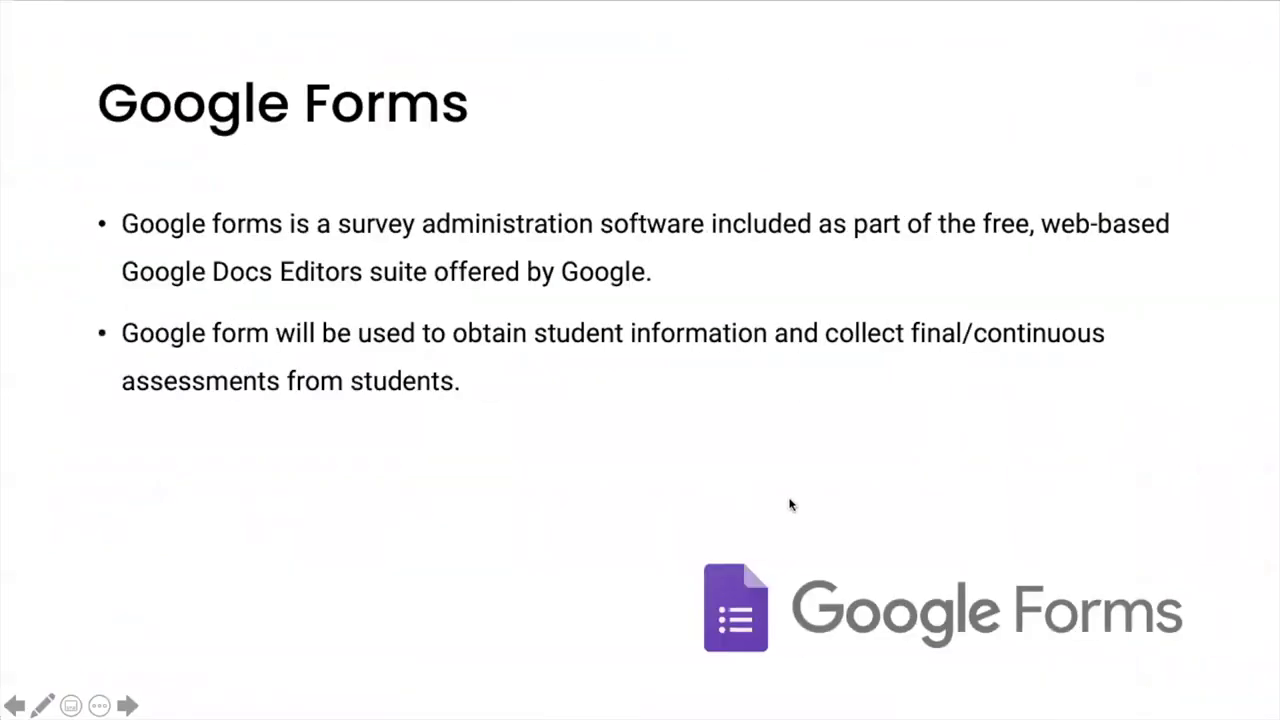
key(Right)
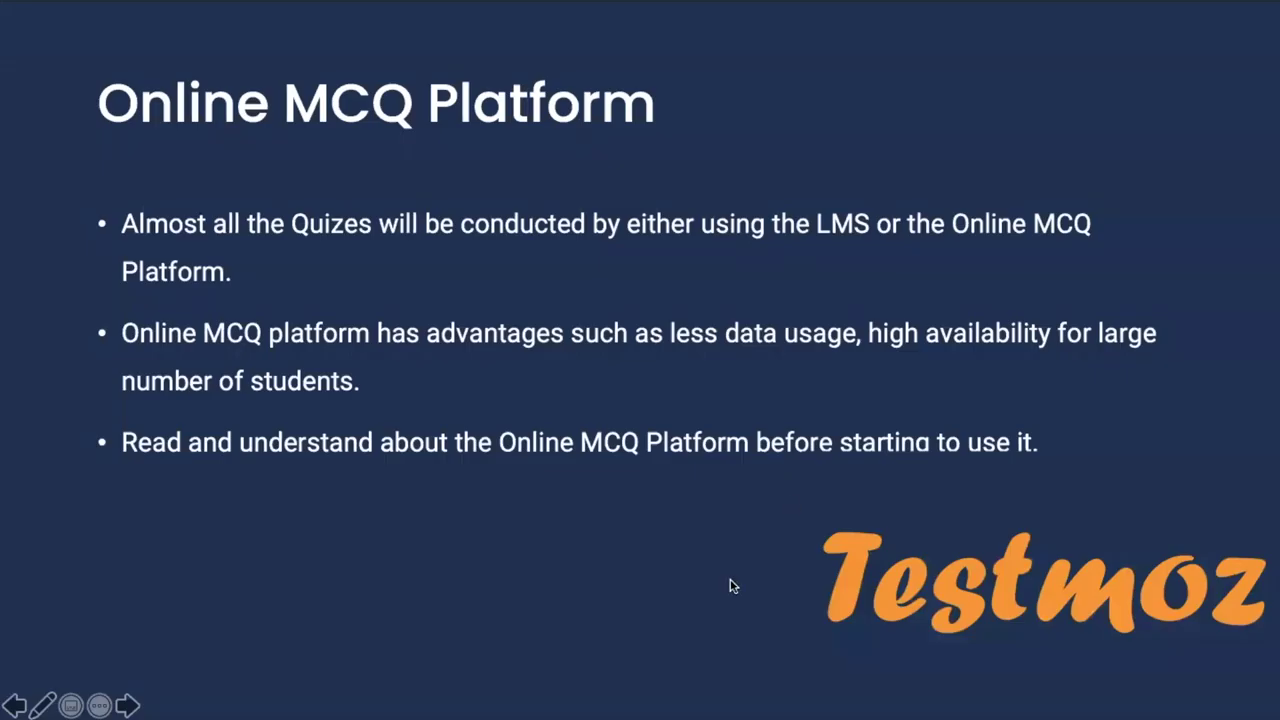